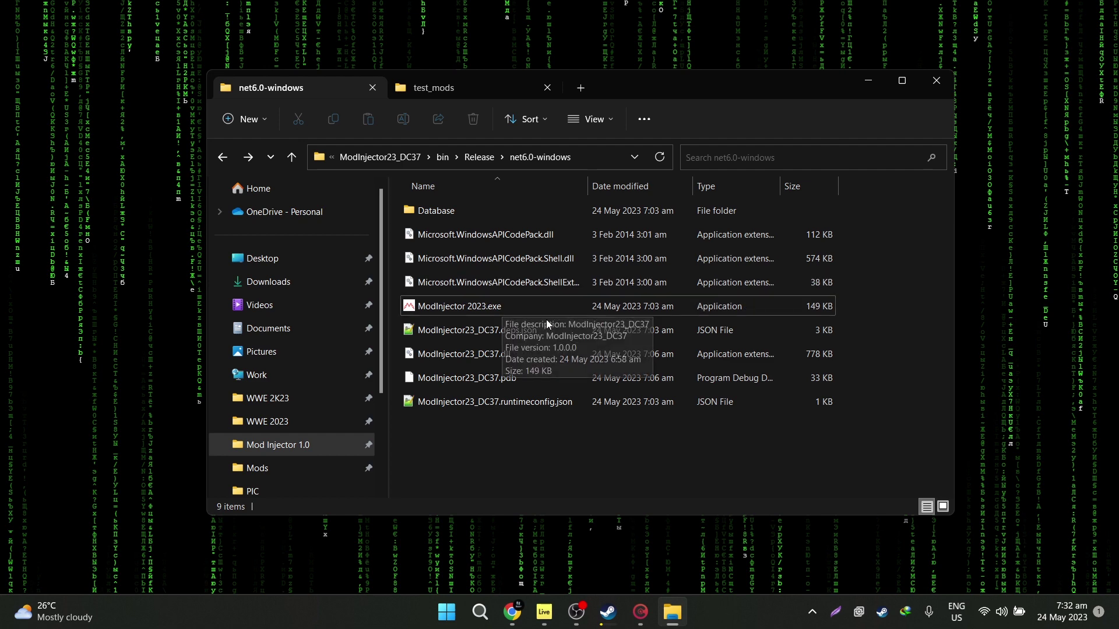
Step: Glance at CakeTools 2023, view the test_mods folder, then bring up the WWE 2K23 wiki in Chrome
click(641, 612)
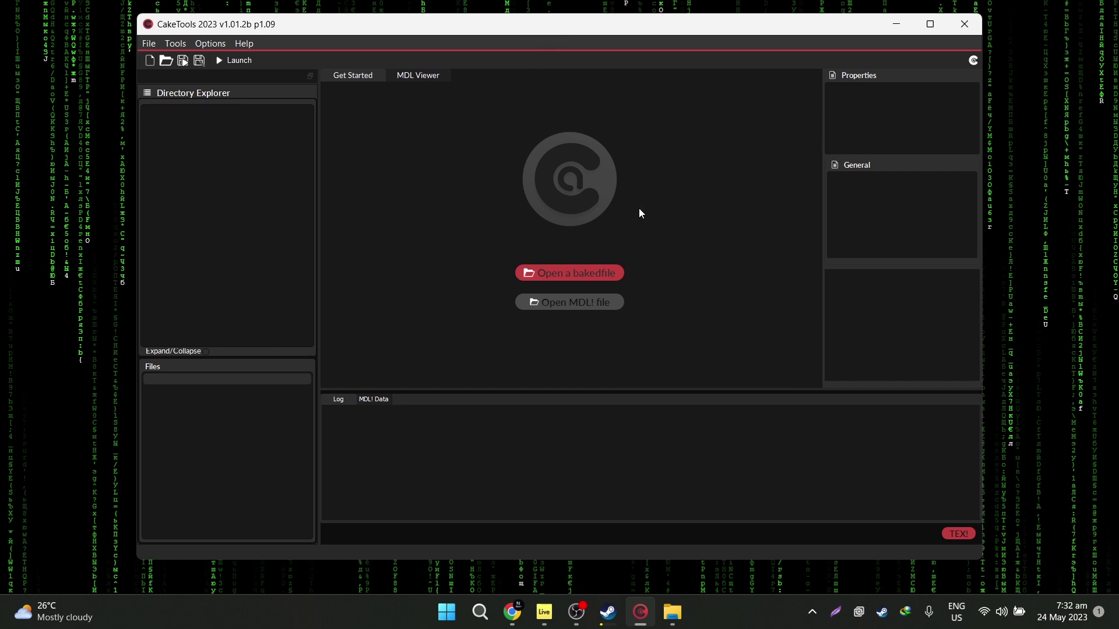
click(895, 26)
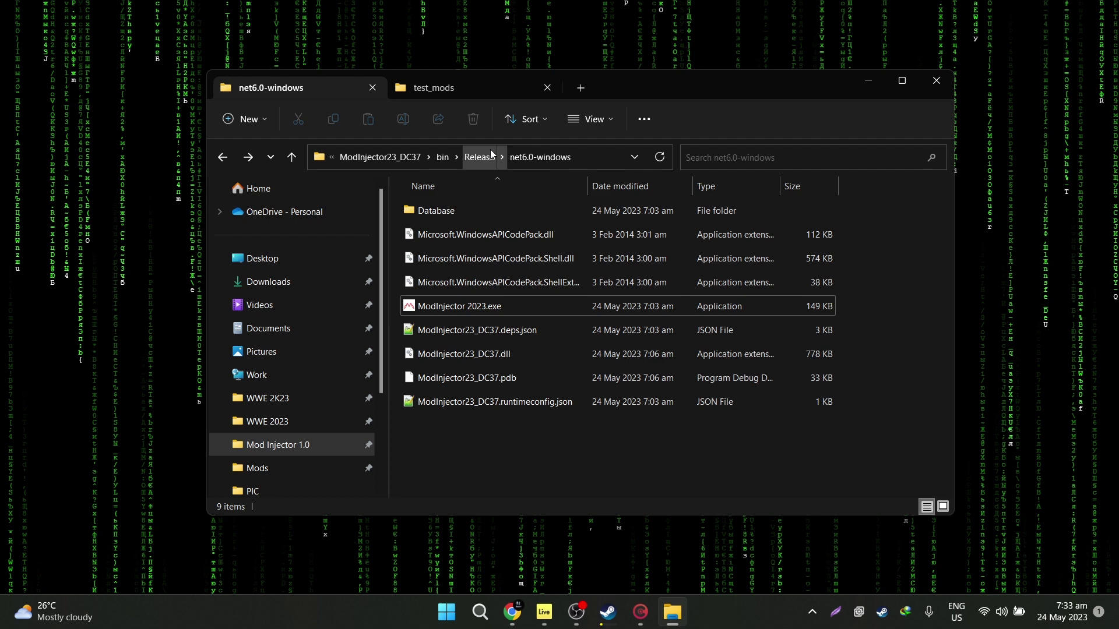
click(495, 95)
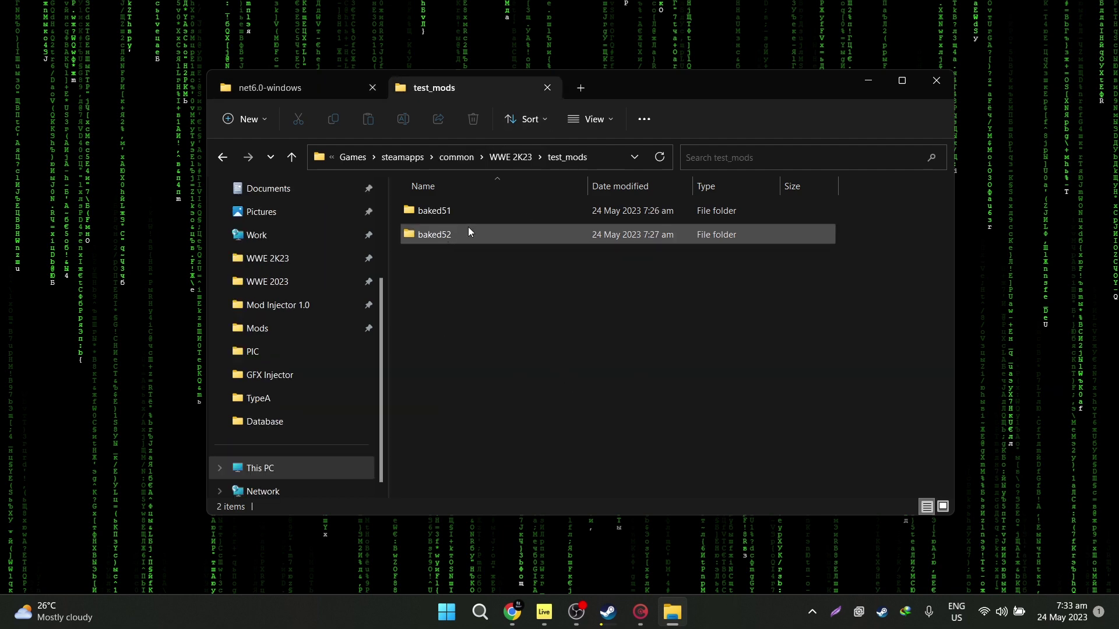
click(521, 611)
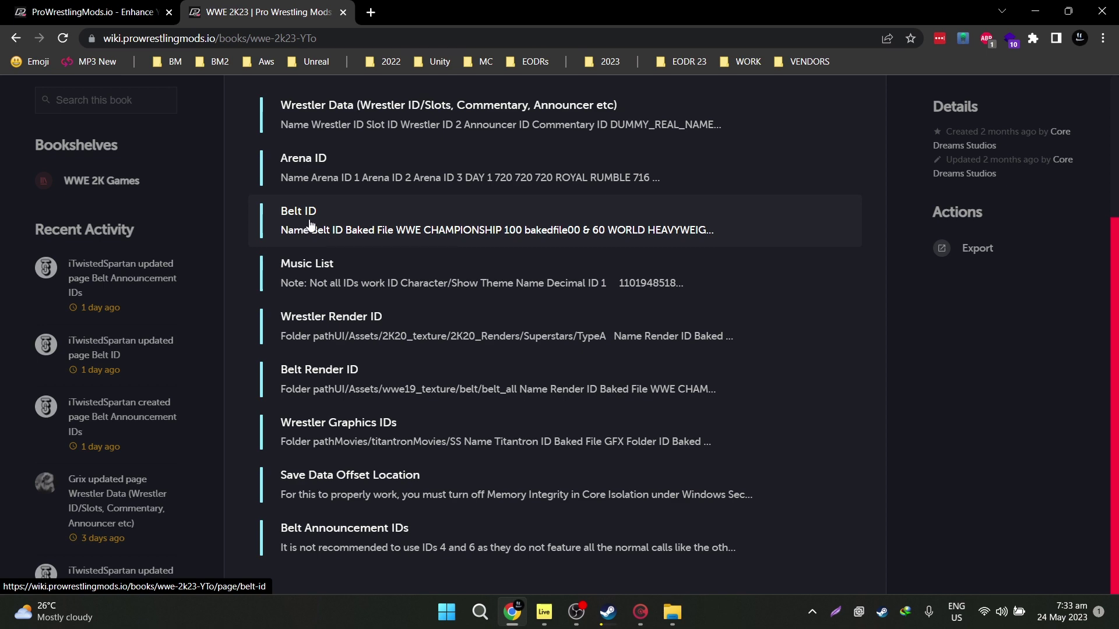
Step: Open the WWE 2K23 Wrestler Render ID page and scroll through its render ID and baked file table
scroll(348, 223, up, 1)
scroll(348, 223, up, 3)
scroll(350, 229, down, 4)
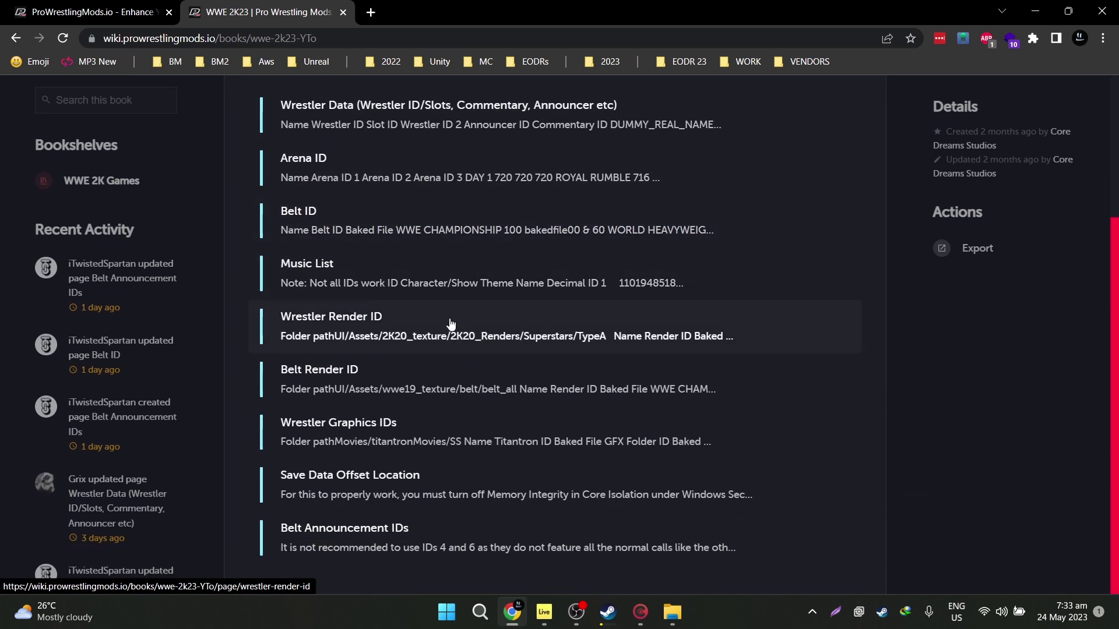
scroll(325, 294, up, 2)
scroll(327, 262, down, 2)
click(336, 334)
scroll(440, 212, down, 8)
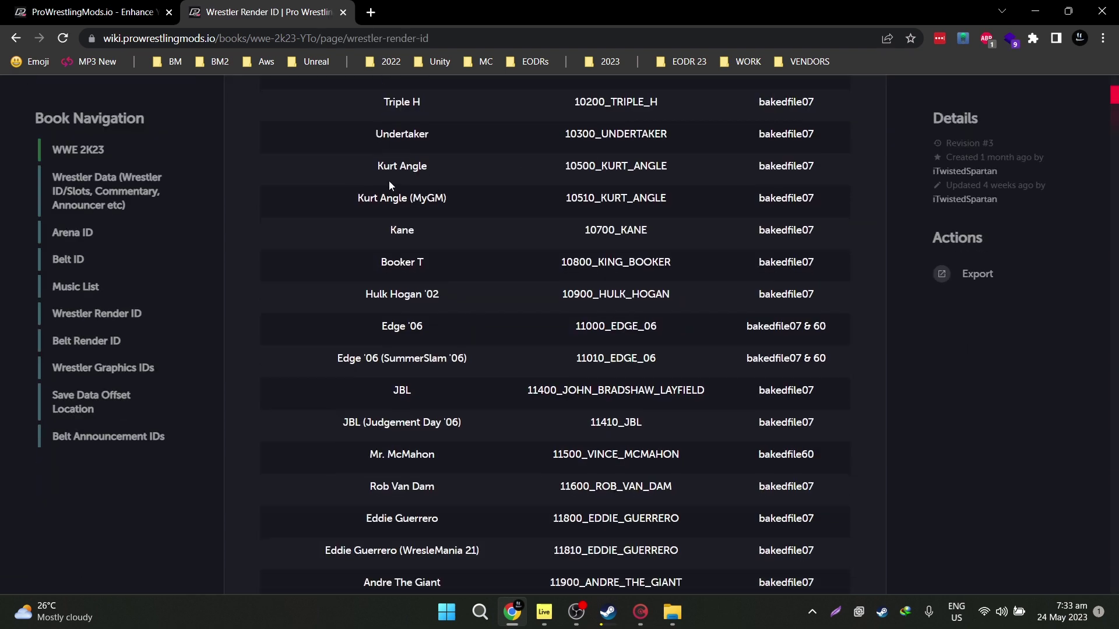
scroll(426, 265, down, 4)
scroll(482, 278, up, 6)
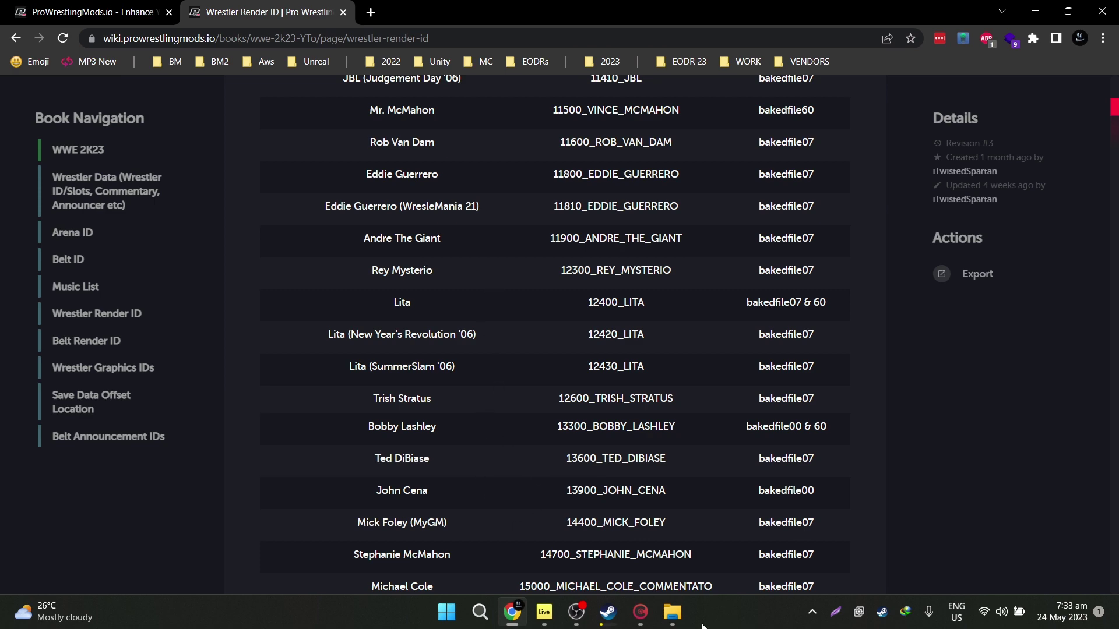
Step: Inspect dataRenders.xml in the Mod Injector Database folder alongside the render ID wiki page
click(672, 611)
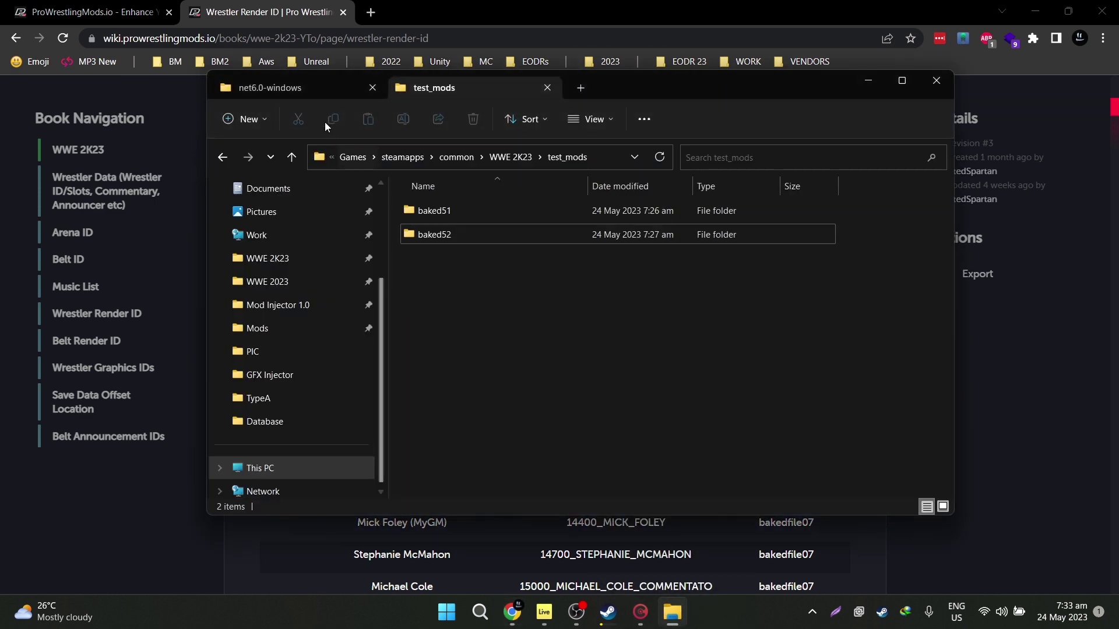
click(317, 93)
double_click(512, 208)
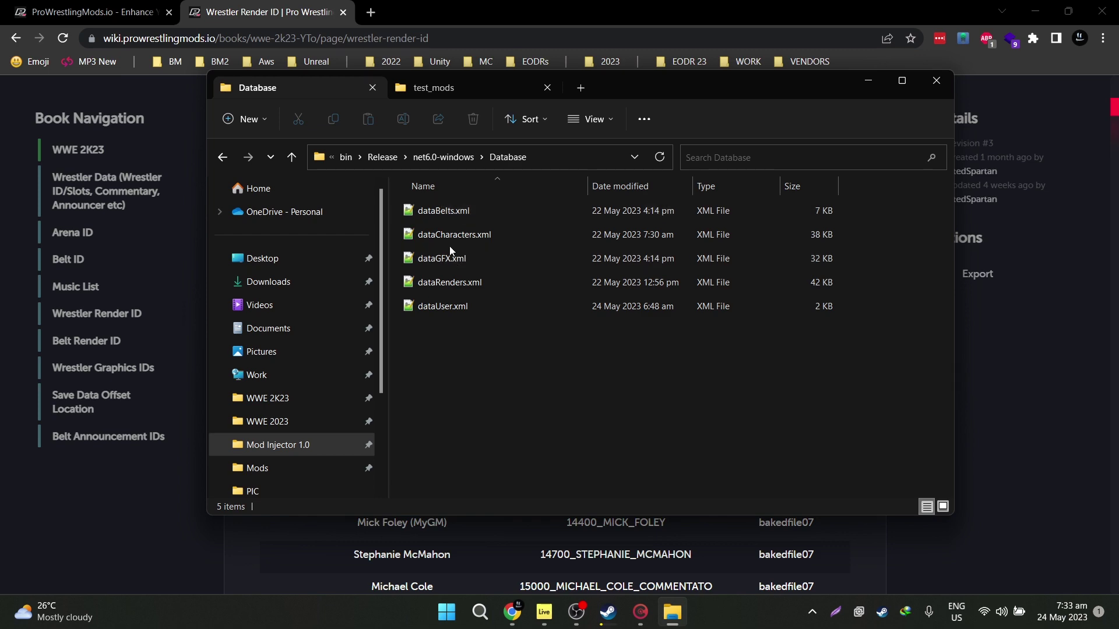
double_click(466, 283)
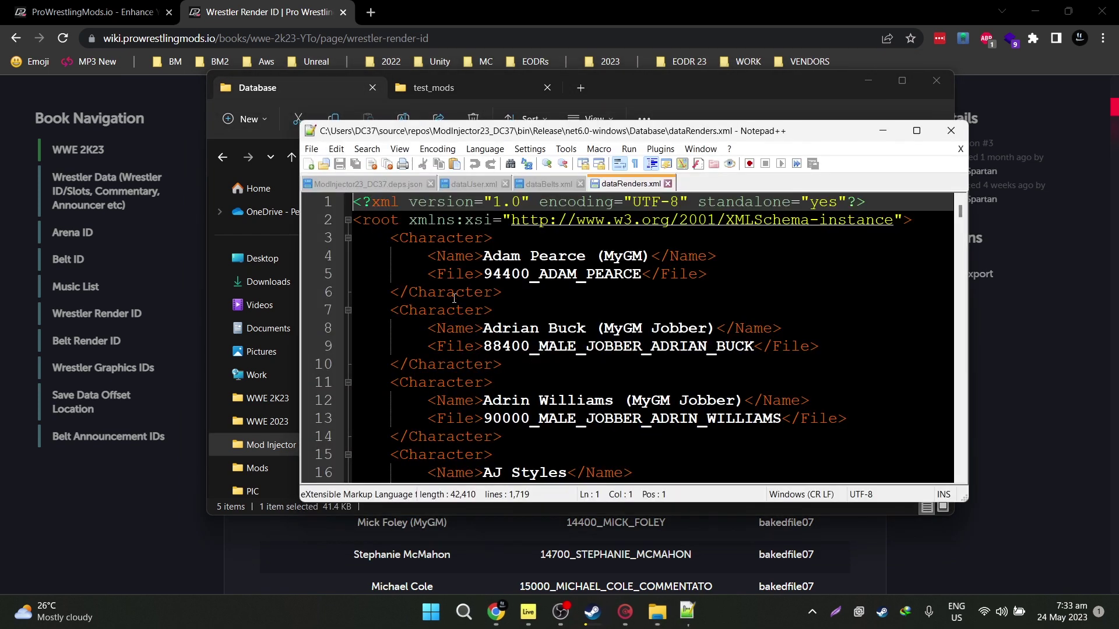
scroll(454, 299, down, 14)
click(975, 236)
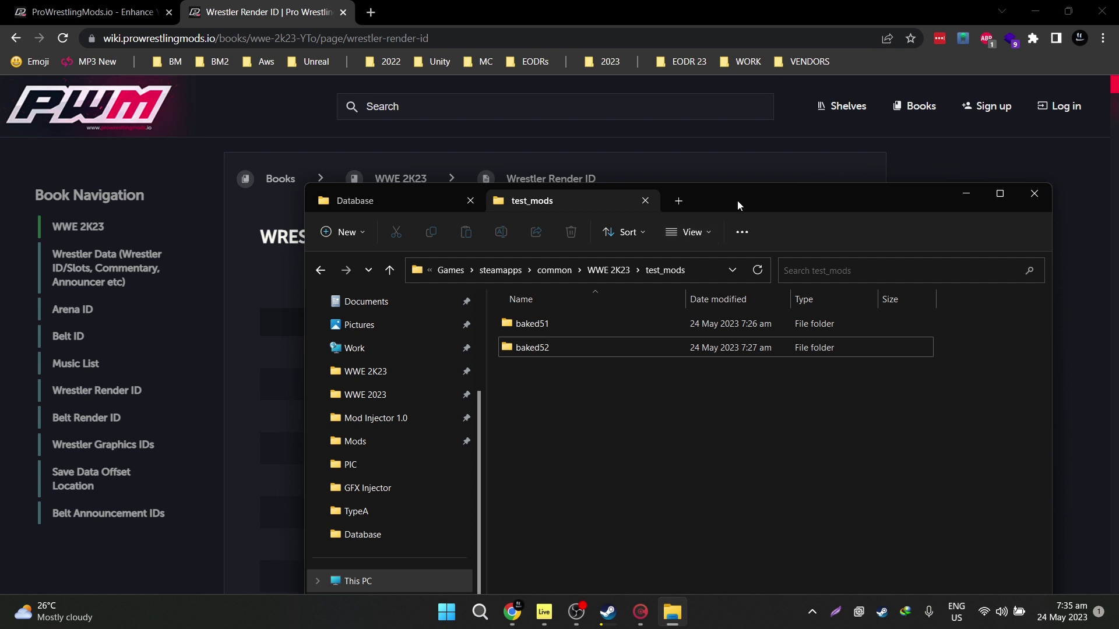
drag(737, 201, 712, 159)
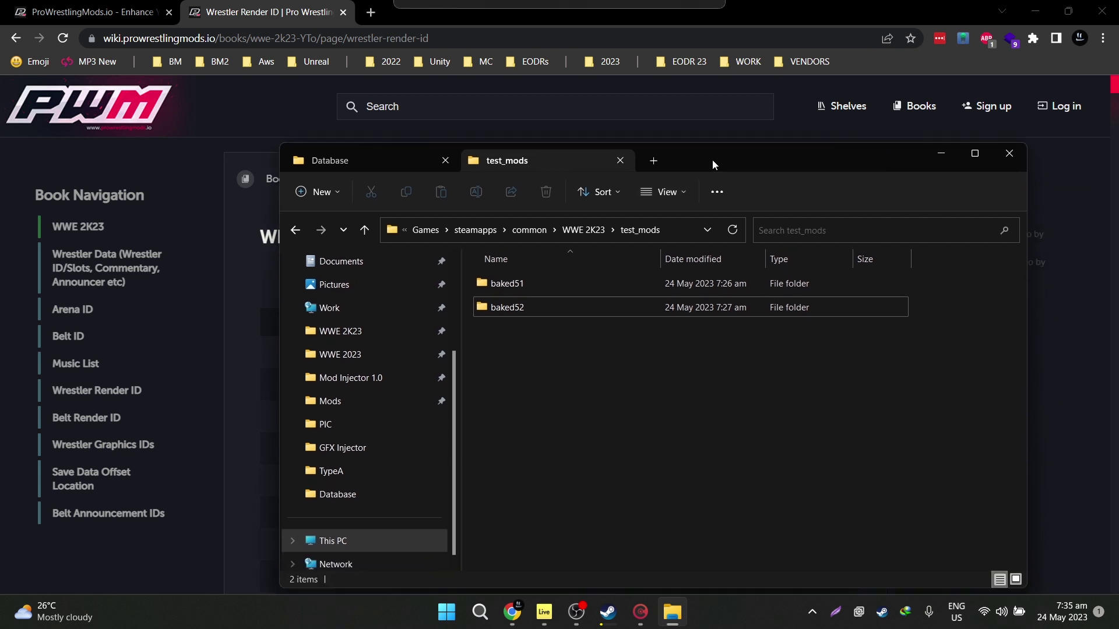
Step: Check the _mods folder and the contents of baked51 and baked52 inside test_mods
click(604, 230)
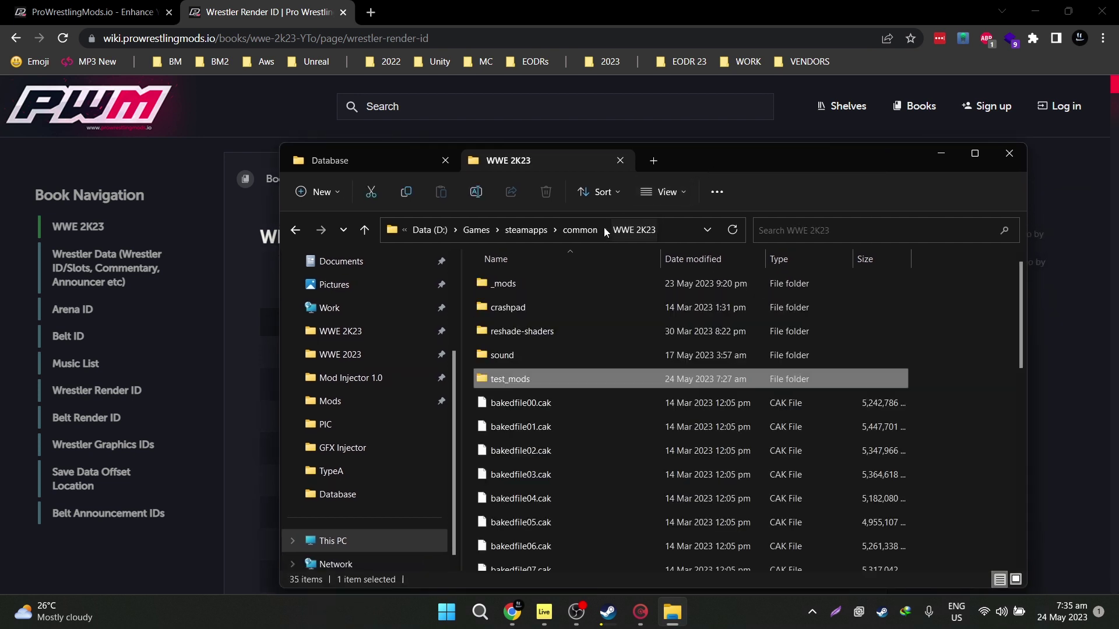
double_click(557, 288)
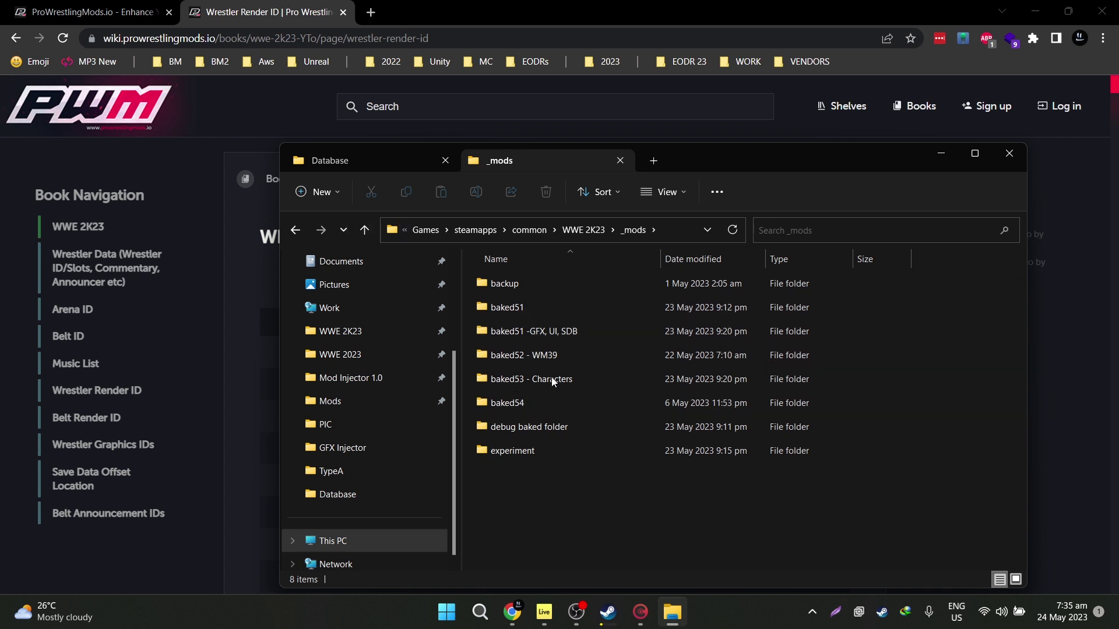
click(297, 230)
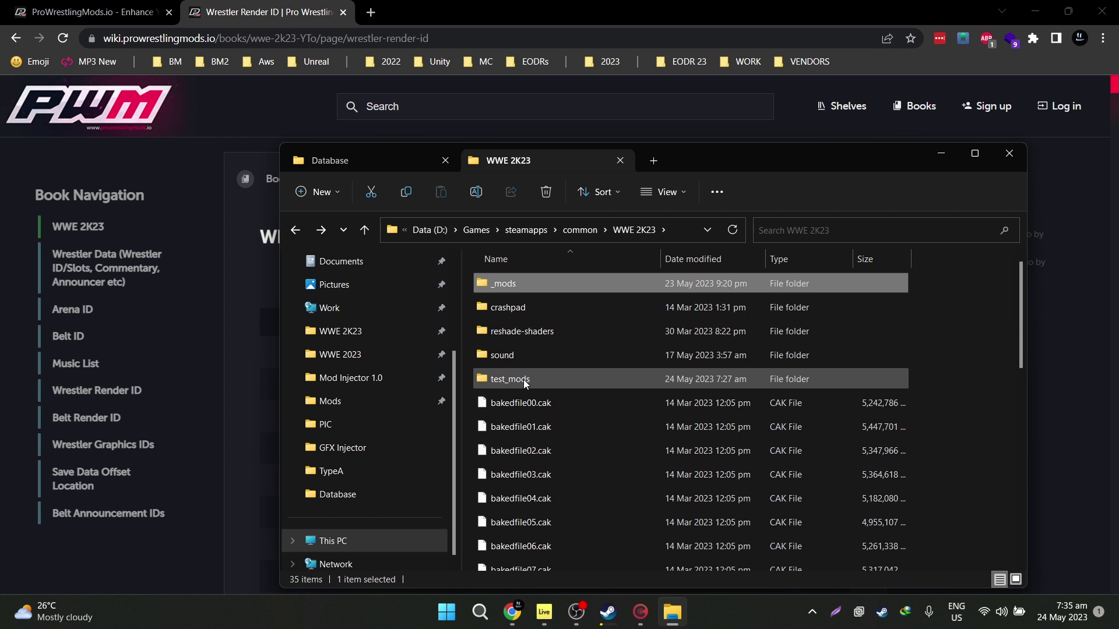
double_click(523, 380)
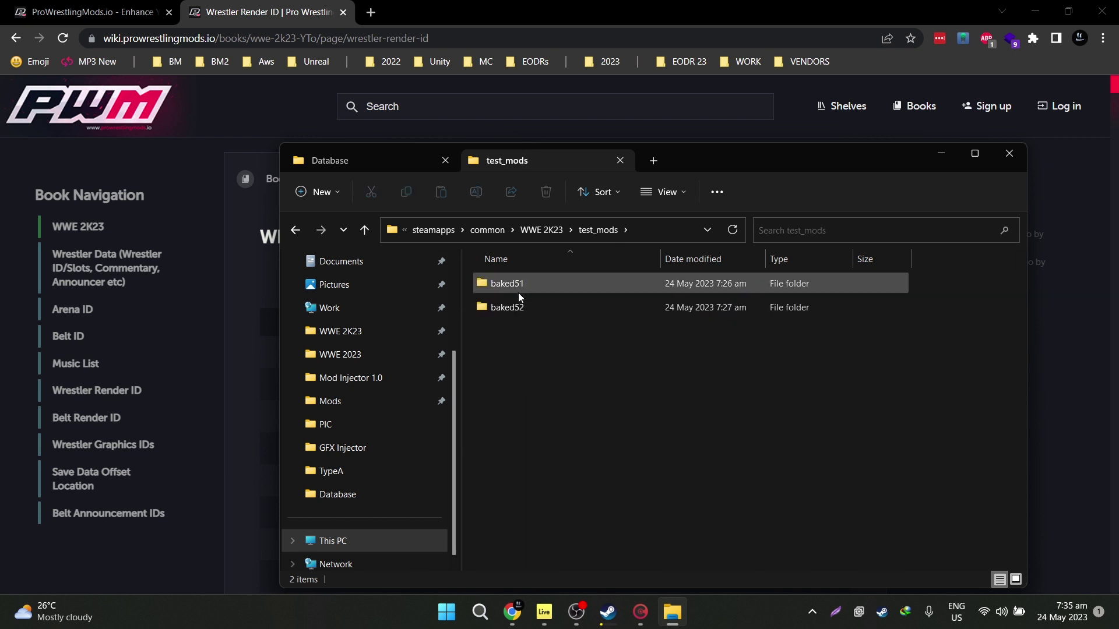
double_click(531, 285)
click(295, 230)
double_click(568, 309)
click(296, 229)
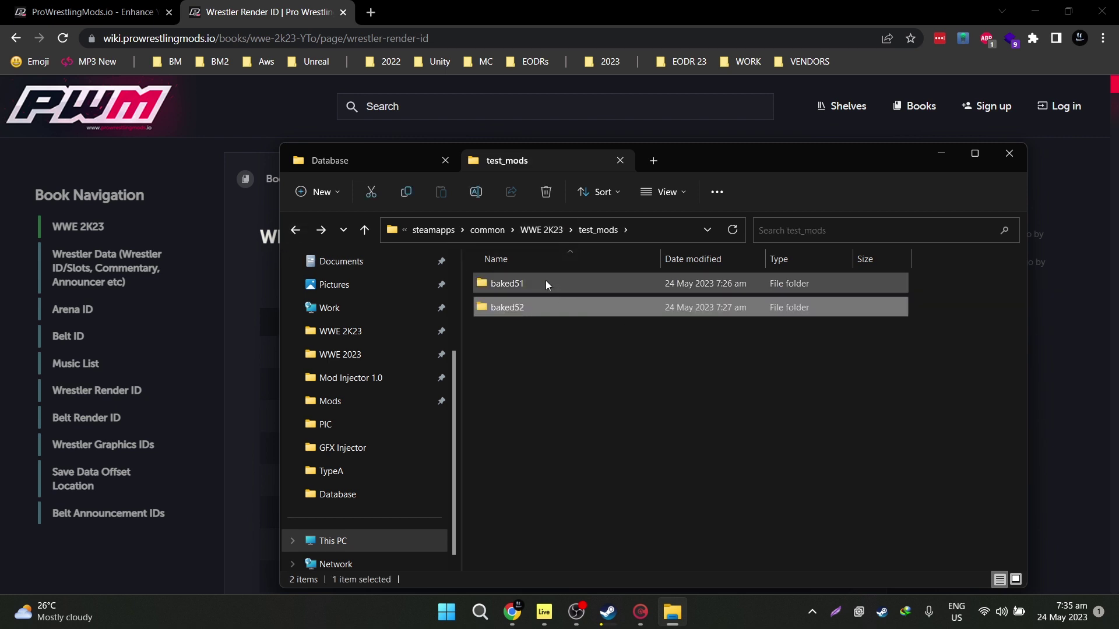
Step: Launch ModInjector 2023.exe from the net6.0-windows folder
drag(675, 167, 646, 138)
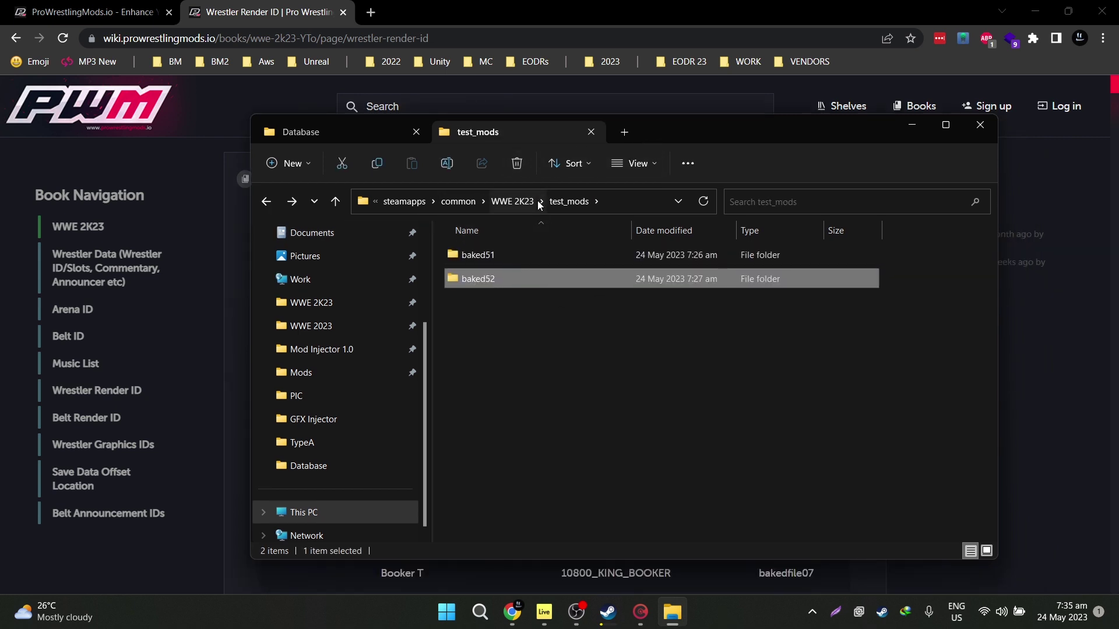
click(376, 138)
click(266, 201)
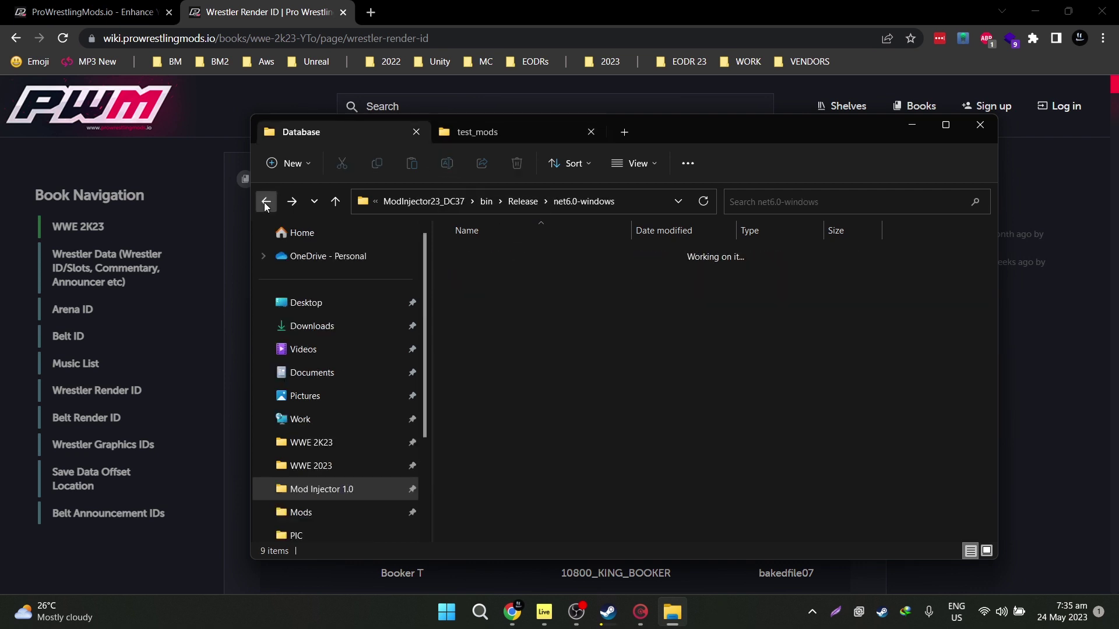
double_click(515, 353)
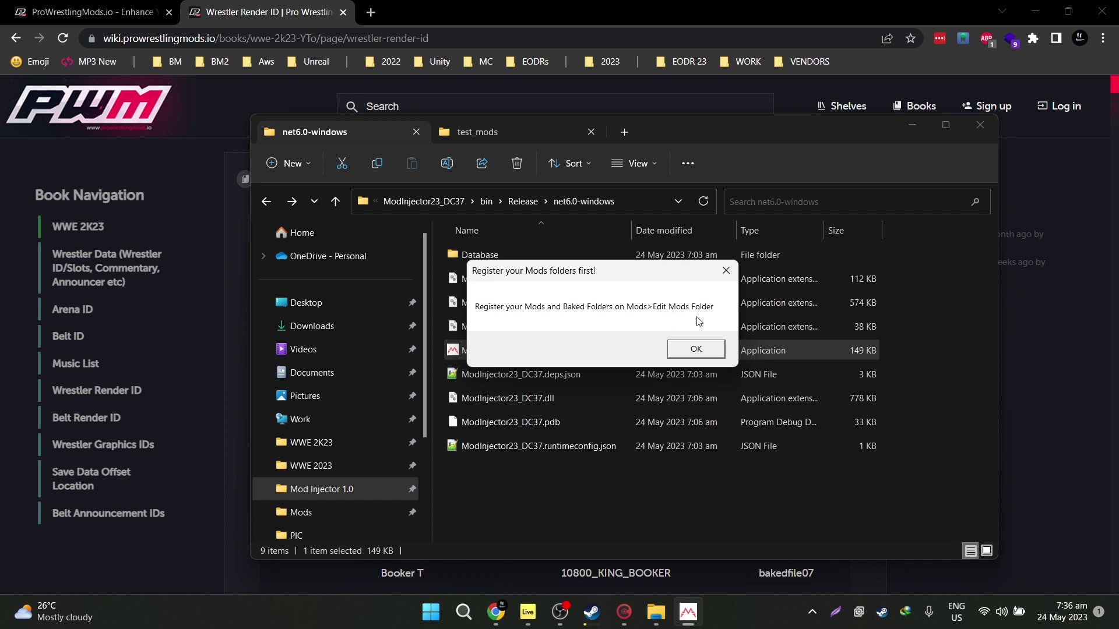
Step: Dismiss the register-folders warning and open Mods > Edit Mods Folder, reviewing the empty Baked Folder 1–10 fields
click(695, 349)
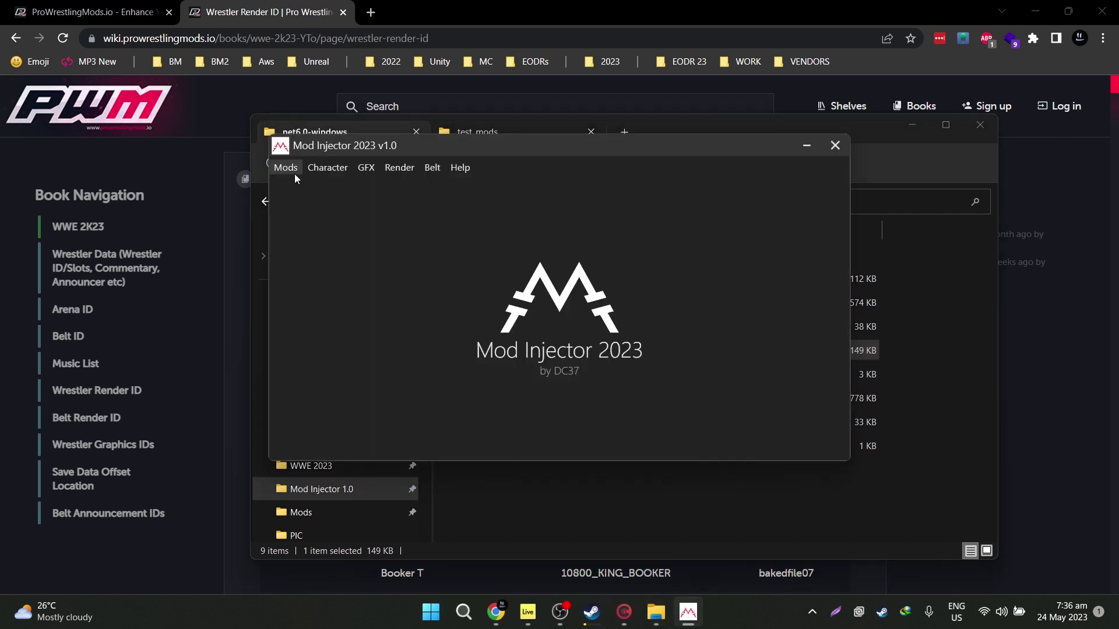
click(295, 175)
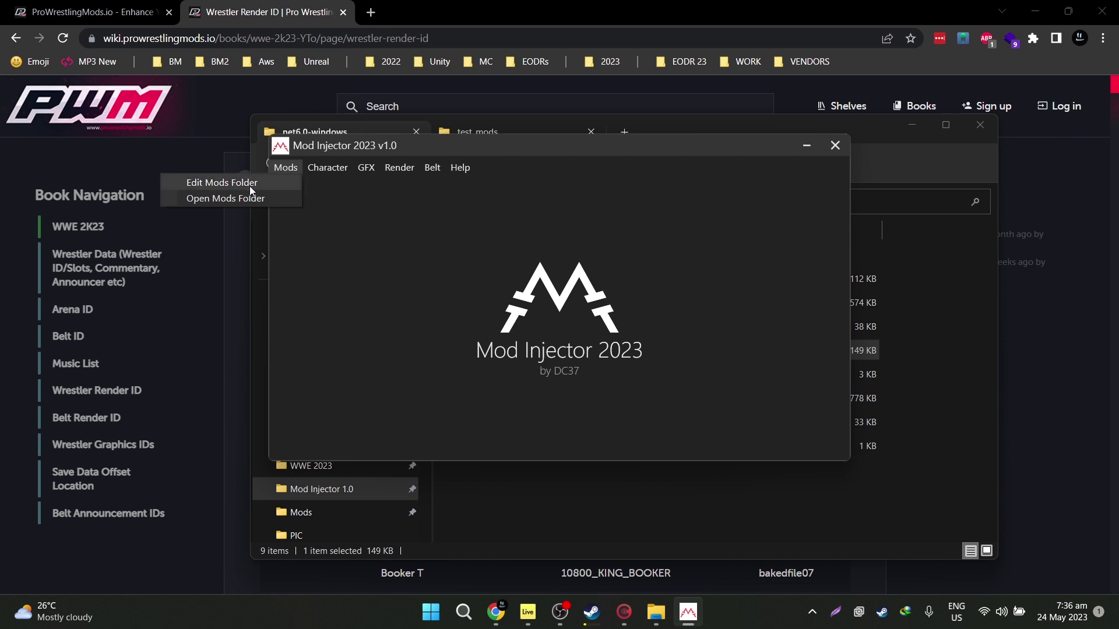
click(221, 182)
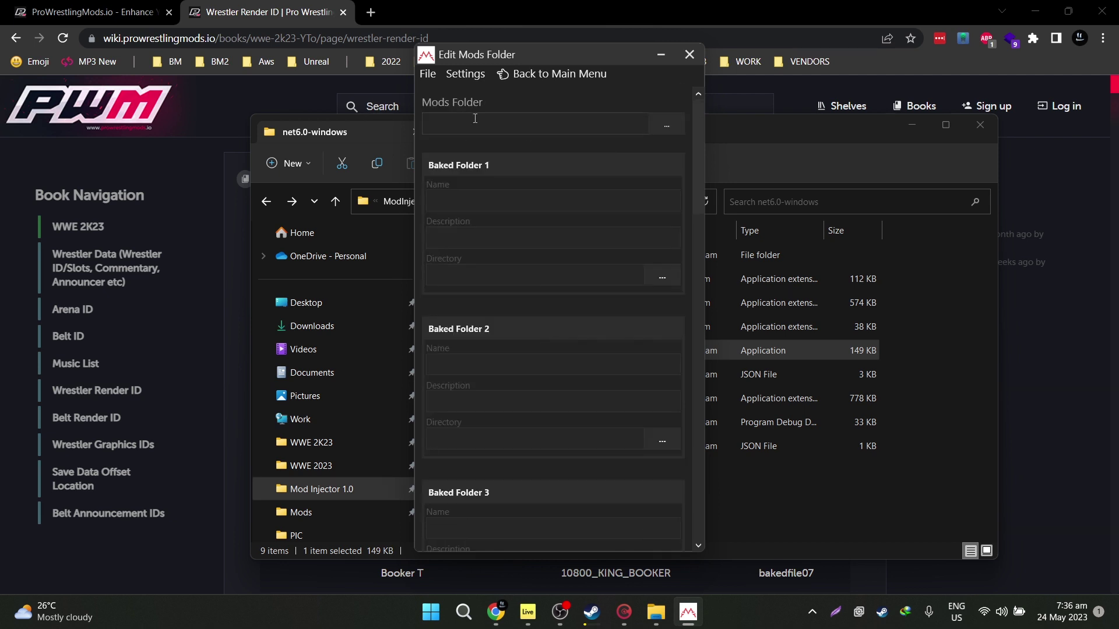
scroll(532, 180, down, 15)
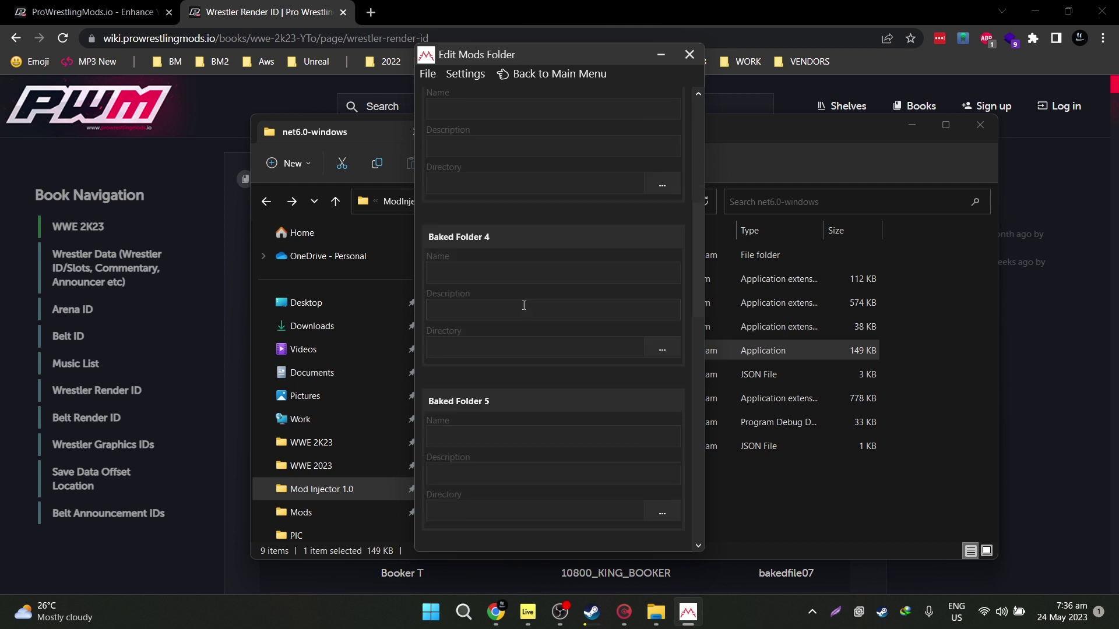
scroll(547, 298, down, 5)
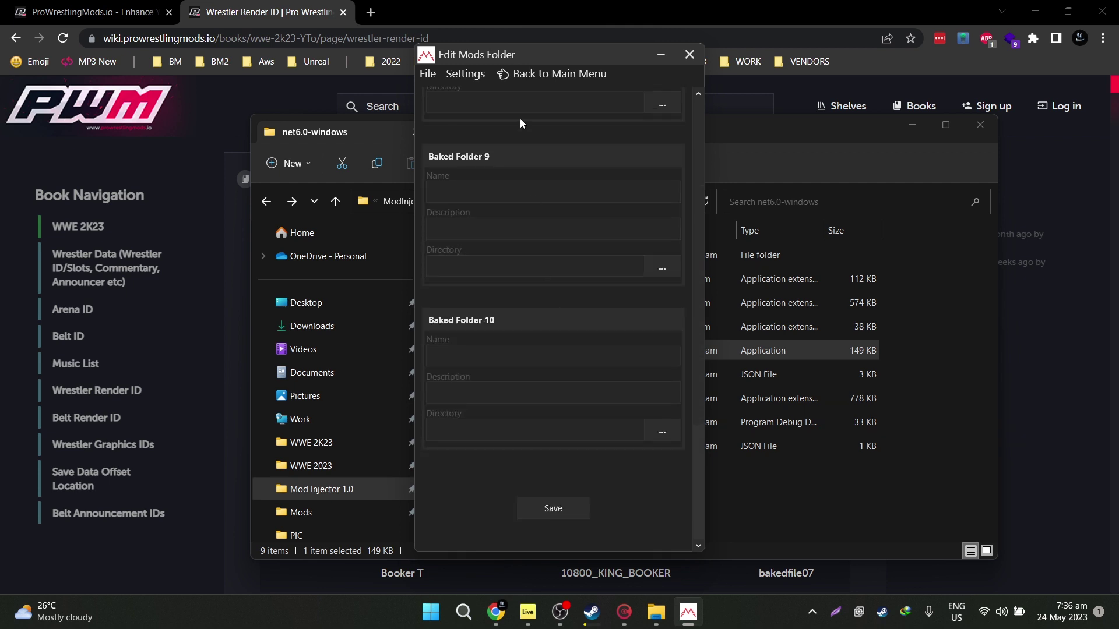
scroll(561, 256, up, 6)
scroll(559, 262, down, 6)
drag(698, 454, 671, 449)
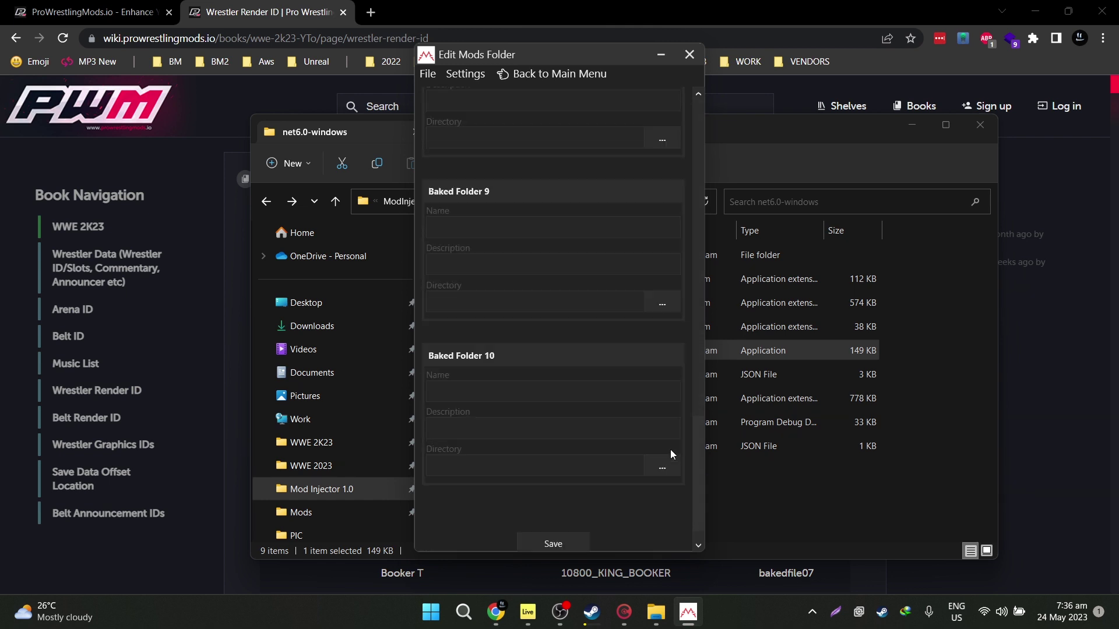
scroll(670, 451, down, 1)
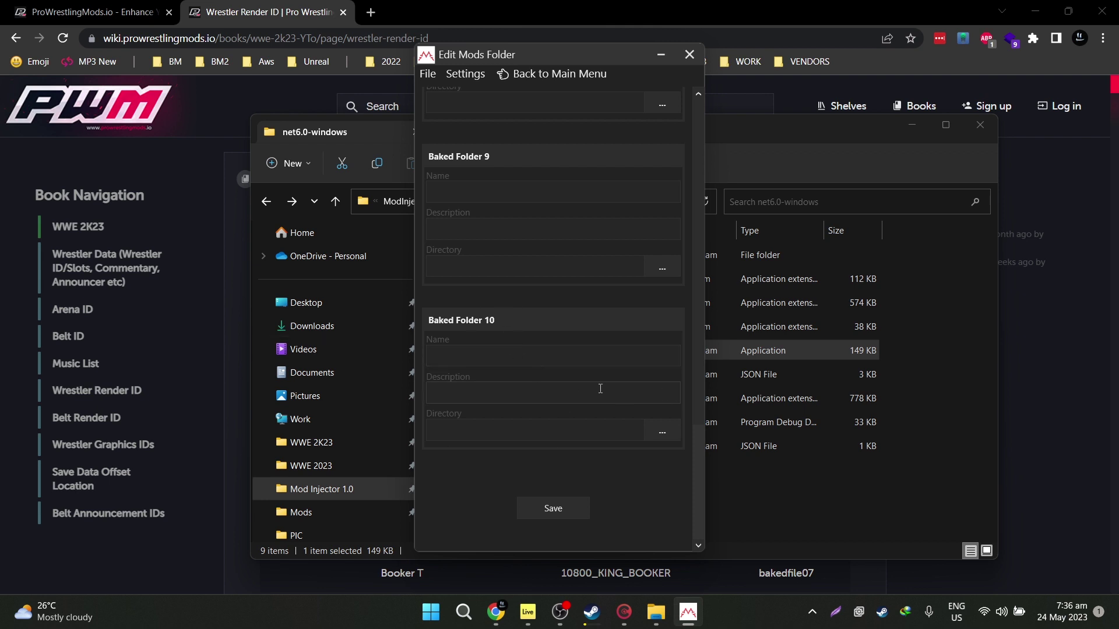
scroll(634, 385, up, 20)
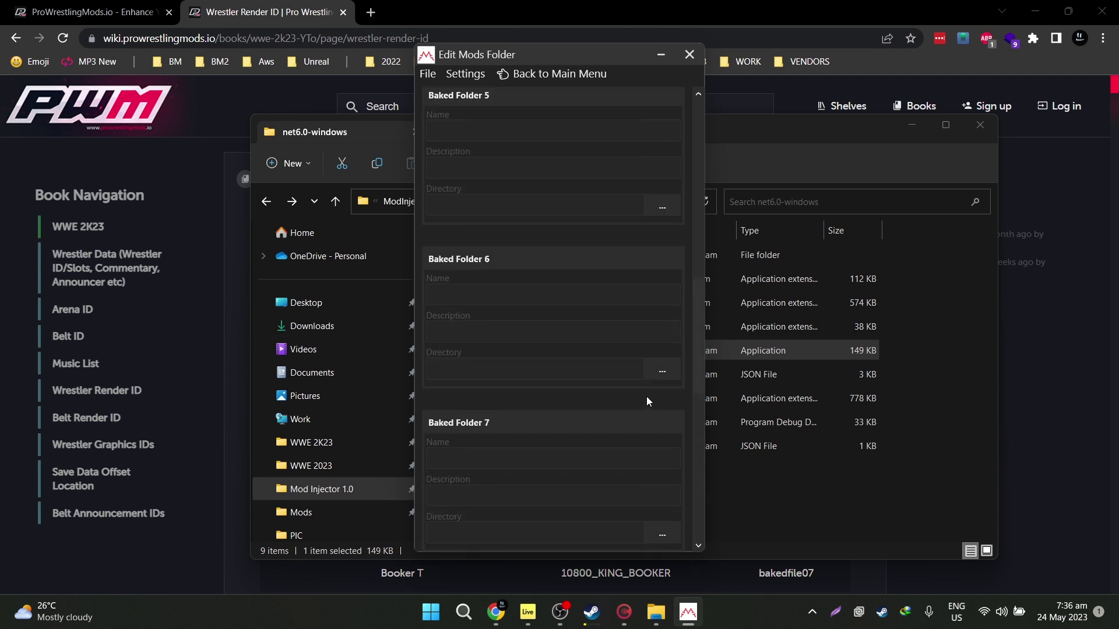
scroll(535, 318, up, 5)
scroll(525, 313, down, 8)
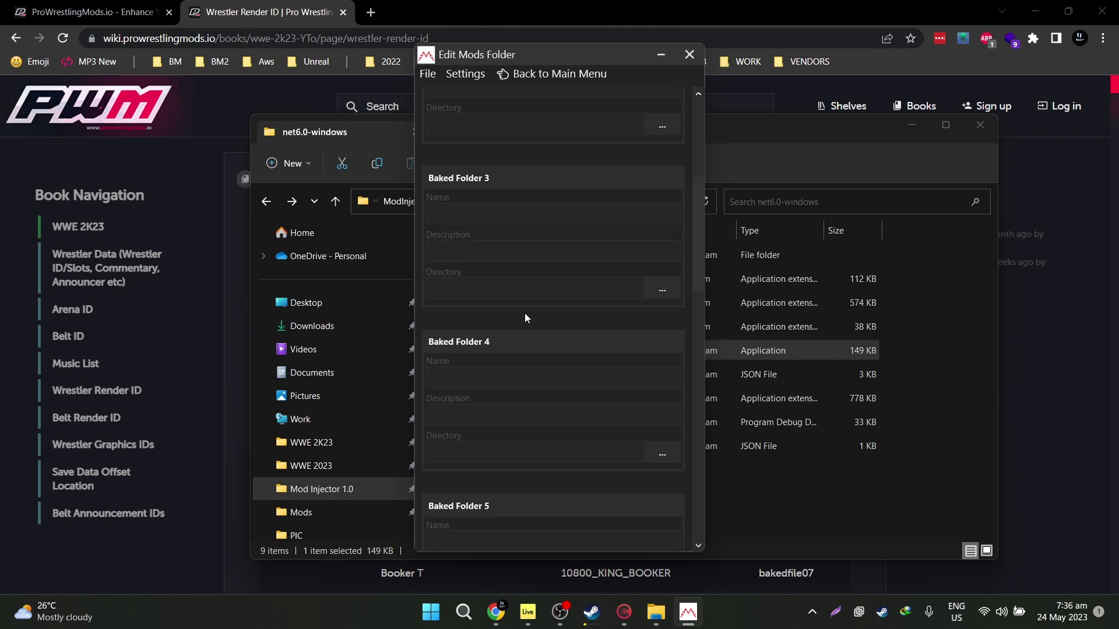
scroll(568, 352, up, 10)
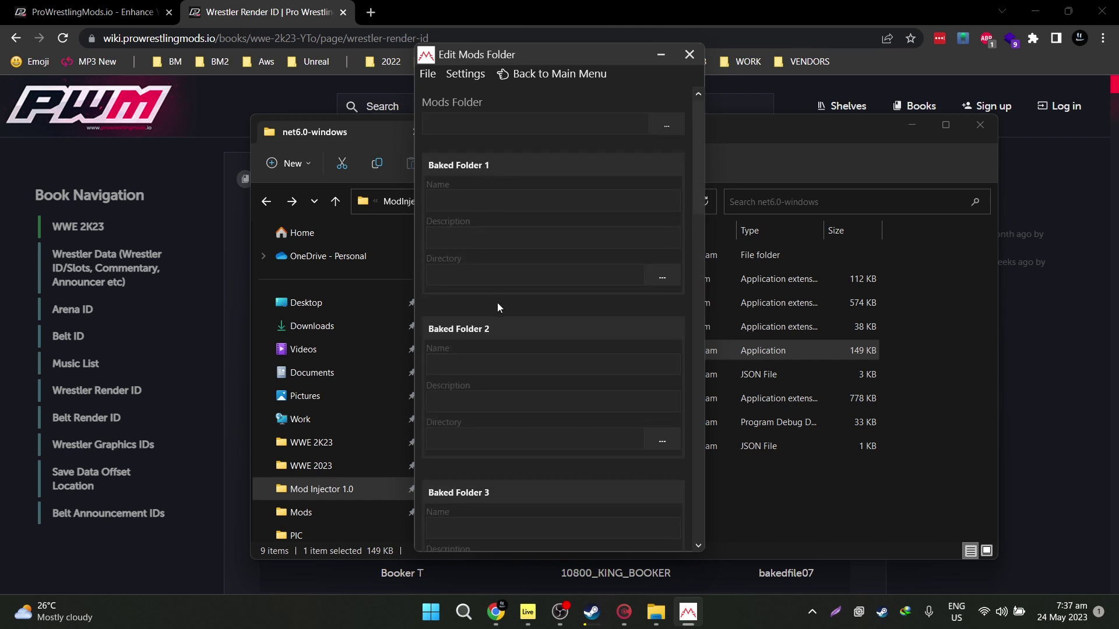
Step: Choose WWE 2K23's test_mods as the Mods Folder, then move the Explorer window aside
click(667, 130)
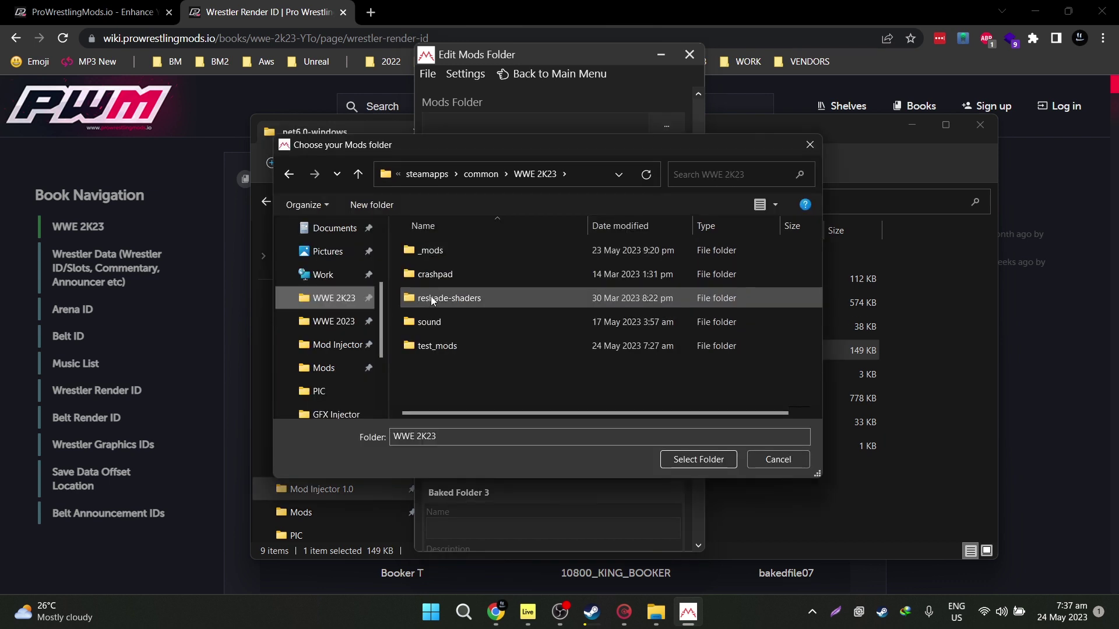
click(466, 346)
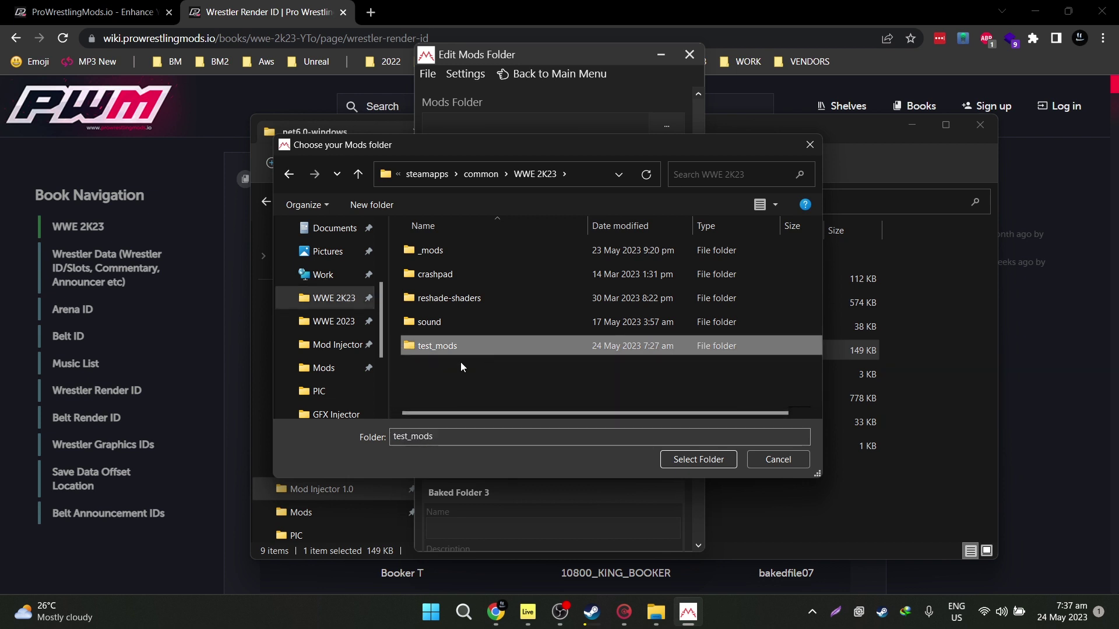
click(694, 459)
scroll(481, 205, down, 1)
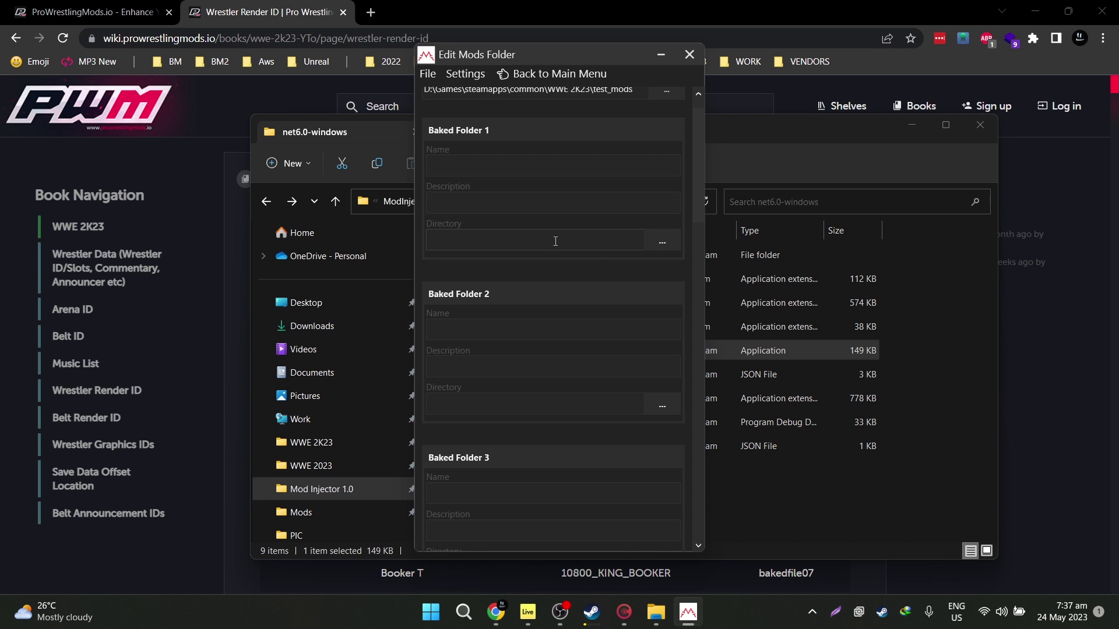
click(796, 430)
click(525, 133)
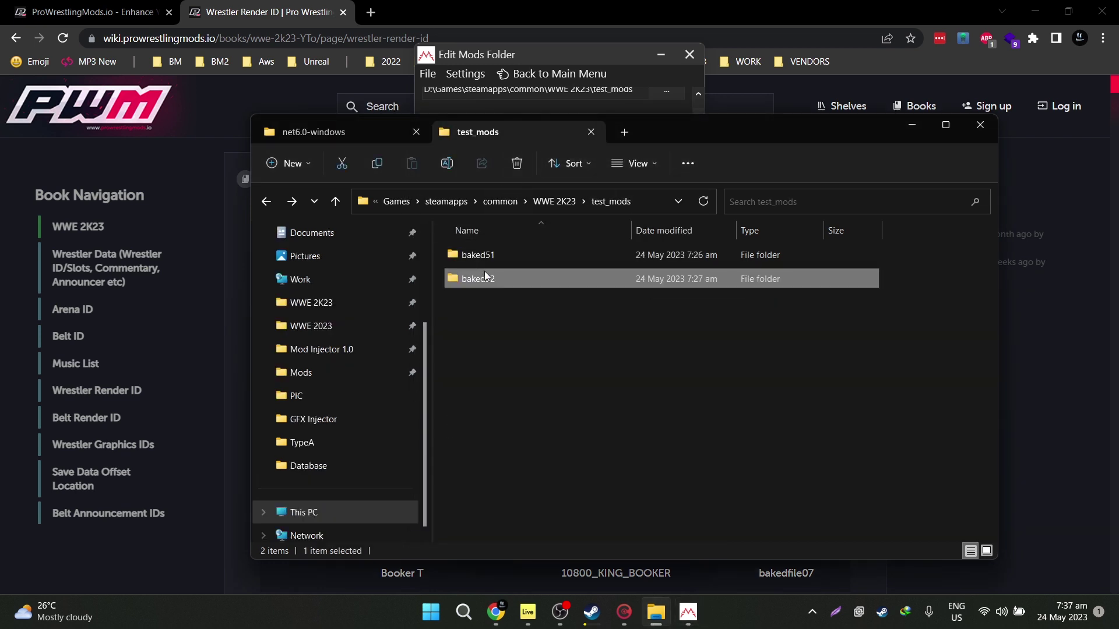
drag(610, 123, 646, 212)
click(603, 211)
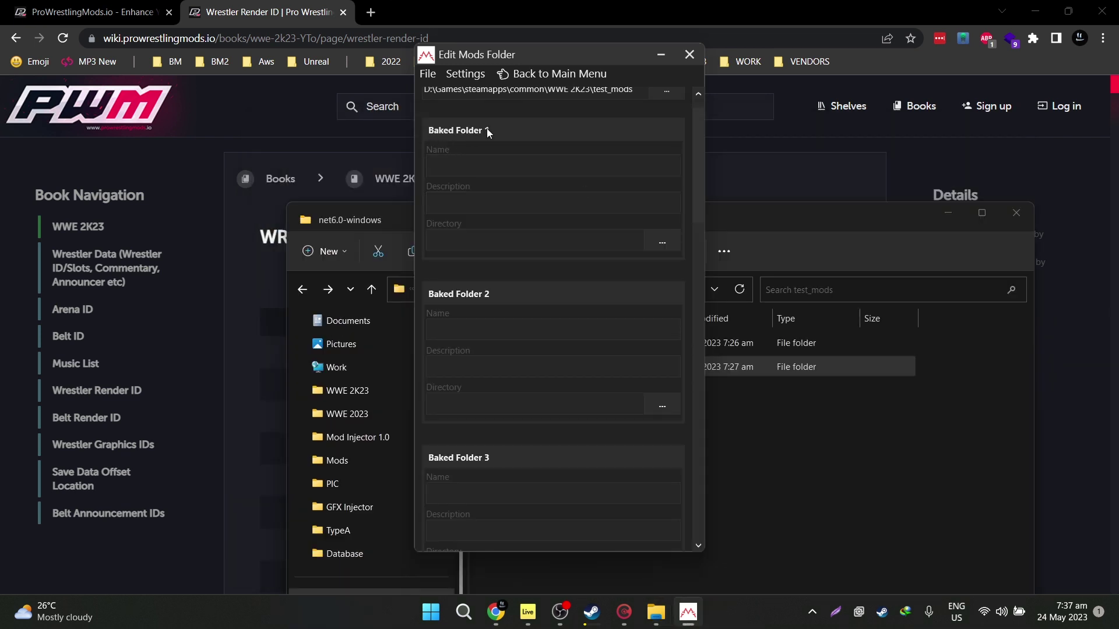
Step: Register baked51 as Baked Folder 1, named 51 with a GFXs and UIs description
click(660, 241)
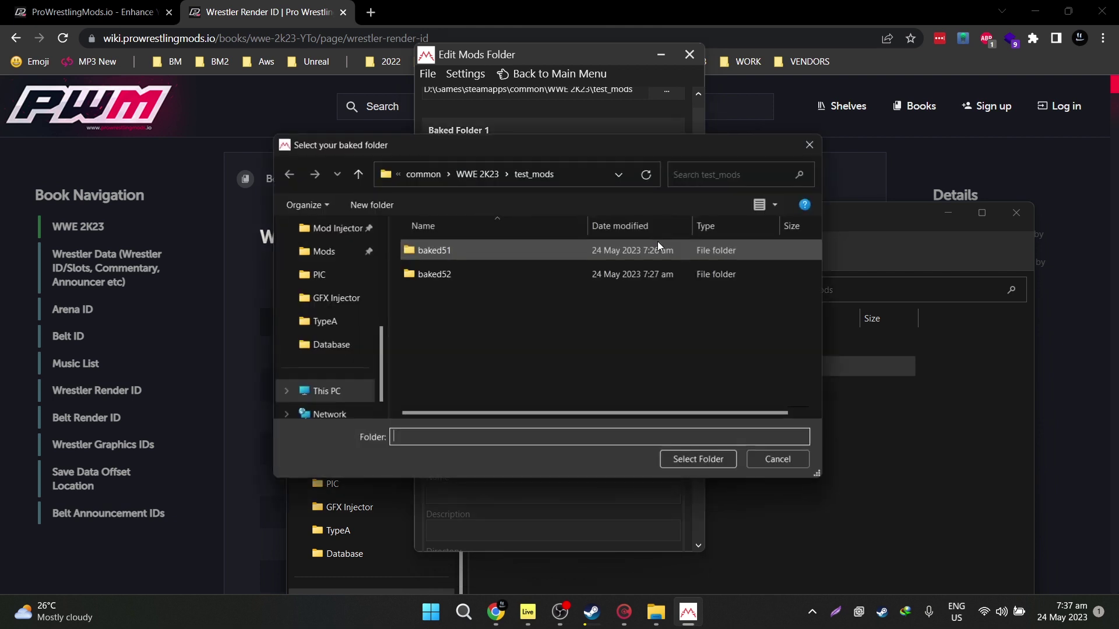
click(679, 459)
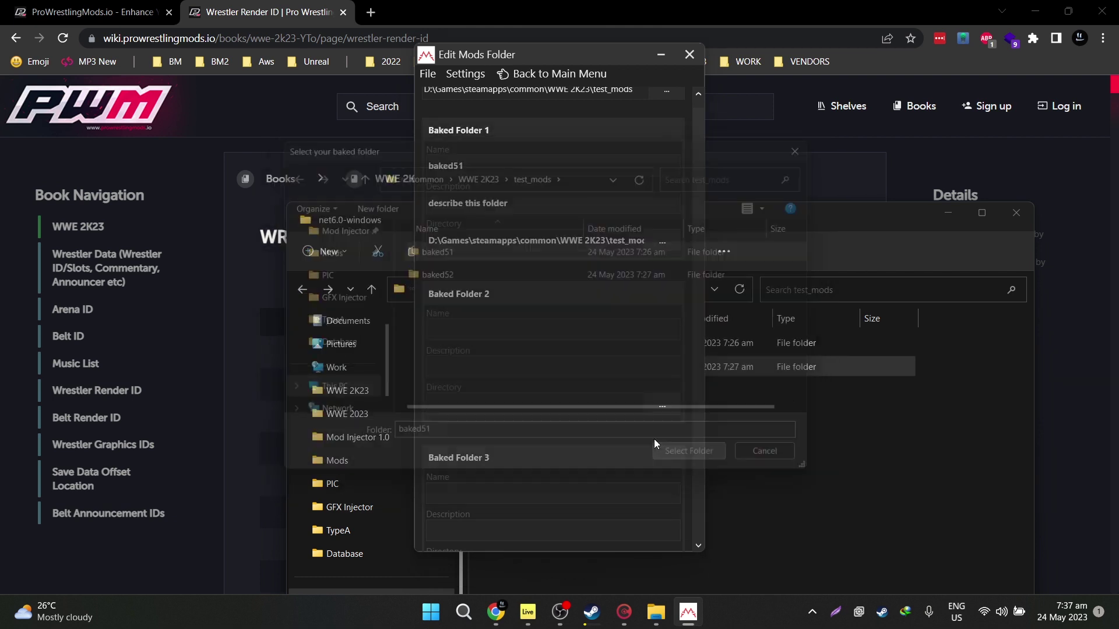
double_click(461, 168)
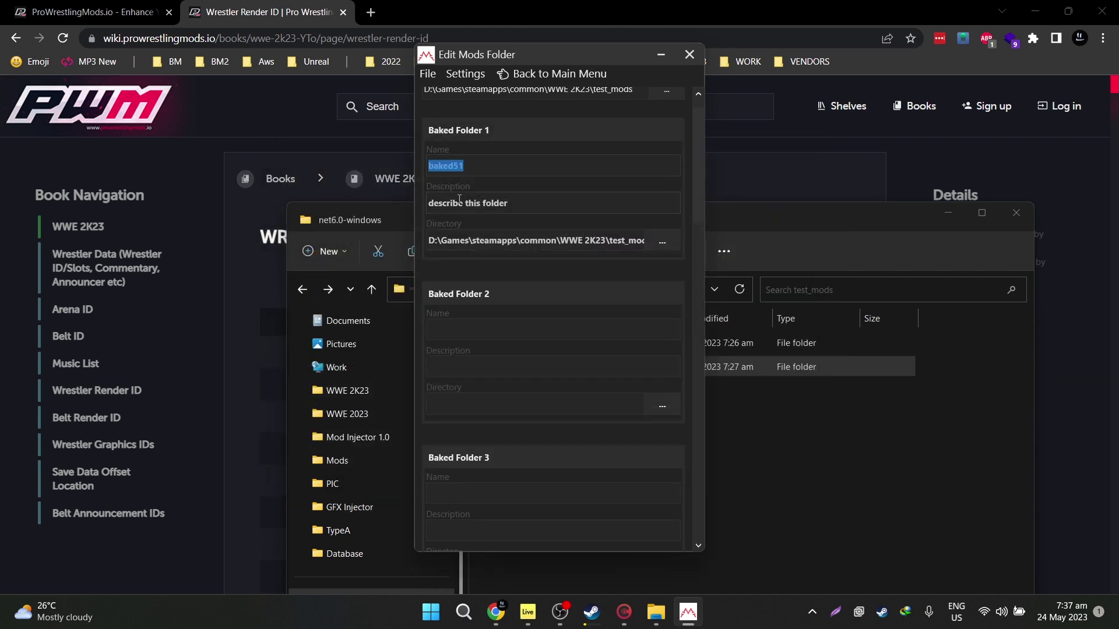
click(786, 439)
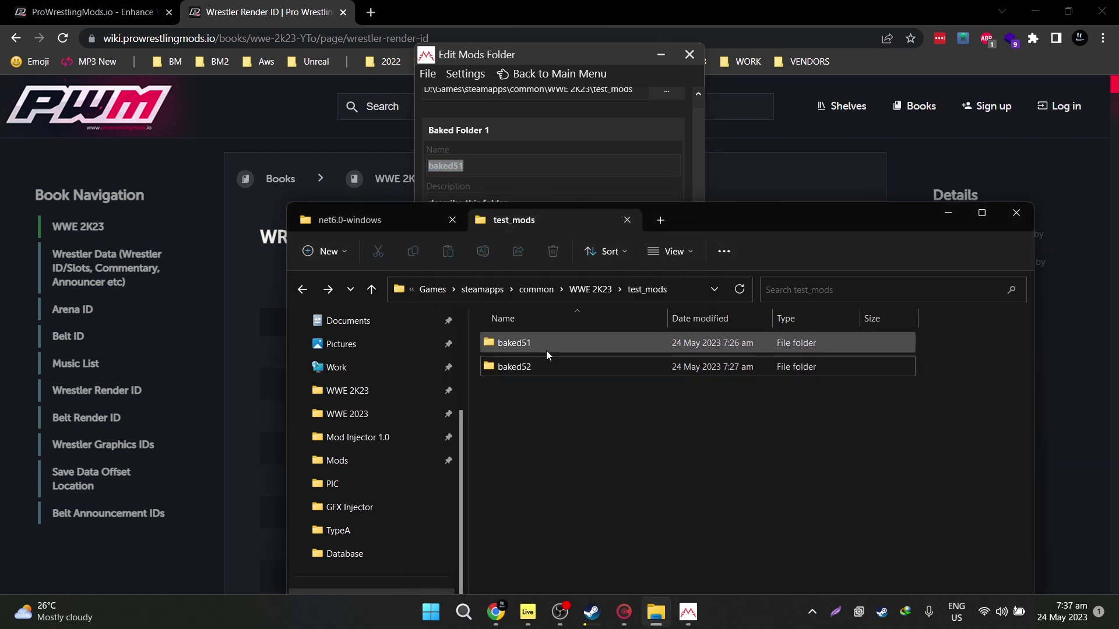
drag(785, 209, 828, 195)
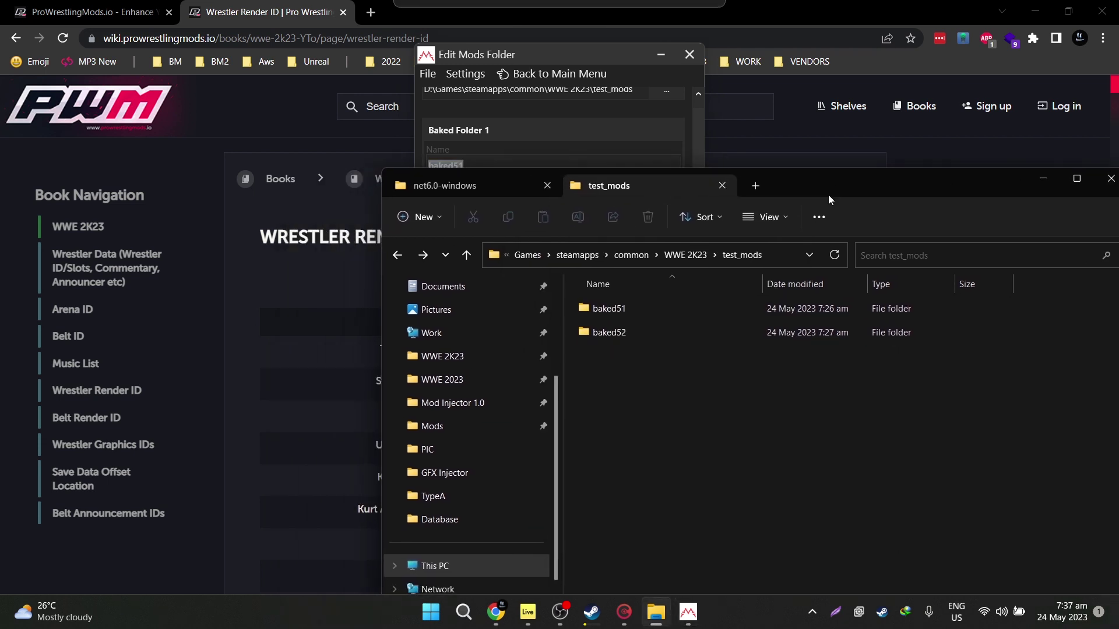
click(541, 147)
double_click(461, 167)
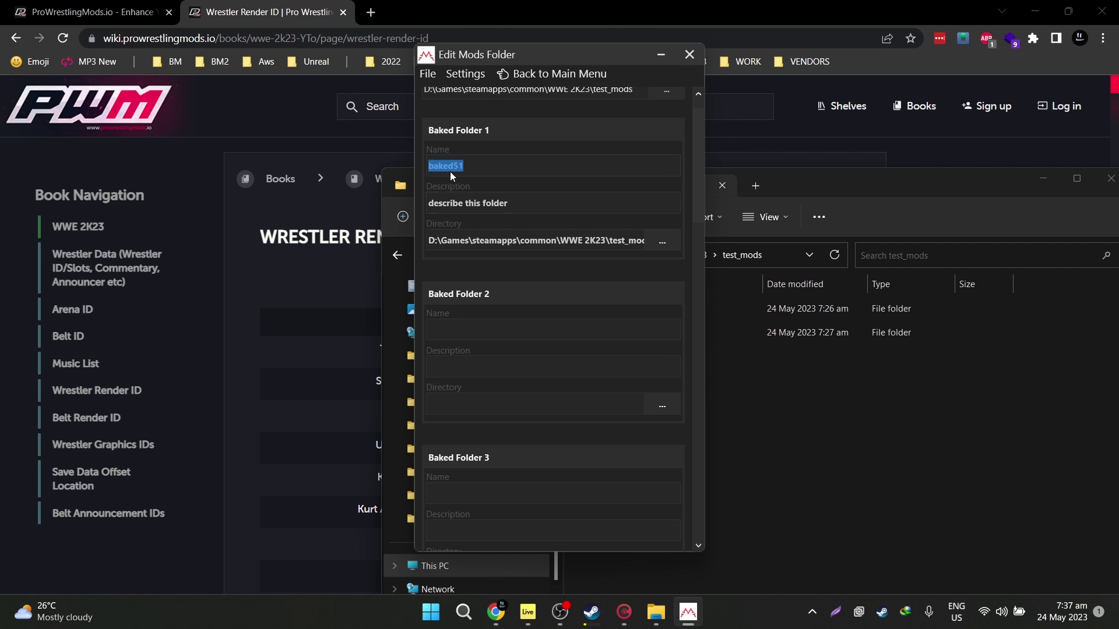
key(Tab)
drag(510, 169, 407, 173)
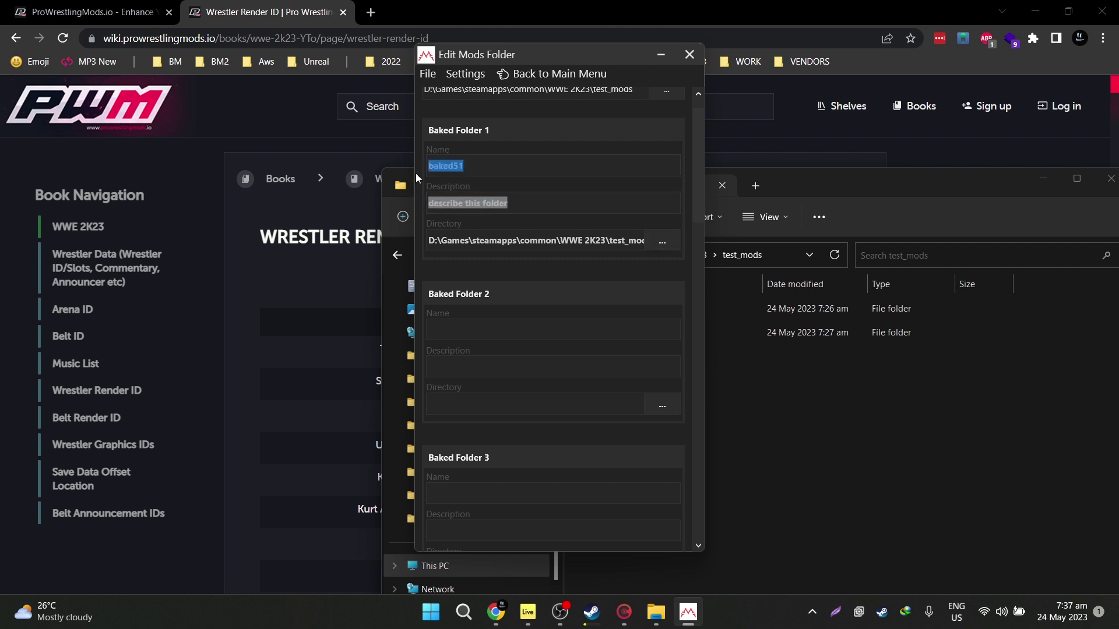
text(52)
key(BackSpace)
text(1)
key(Tab)
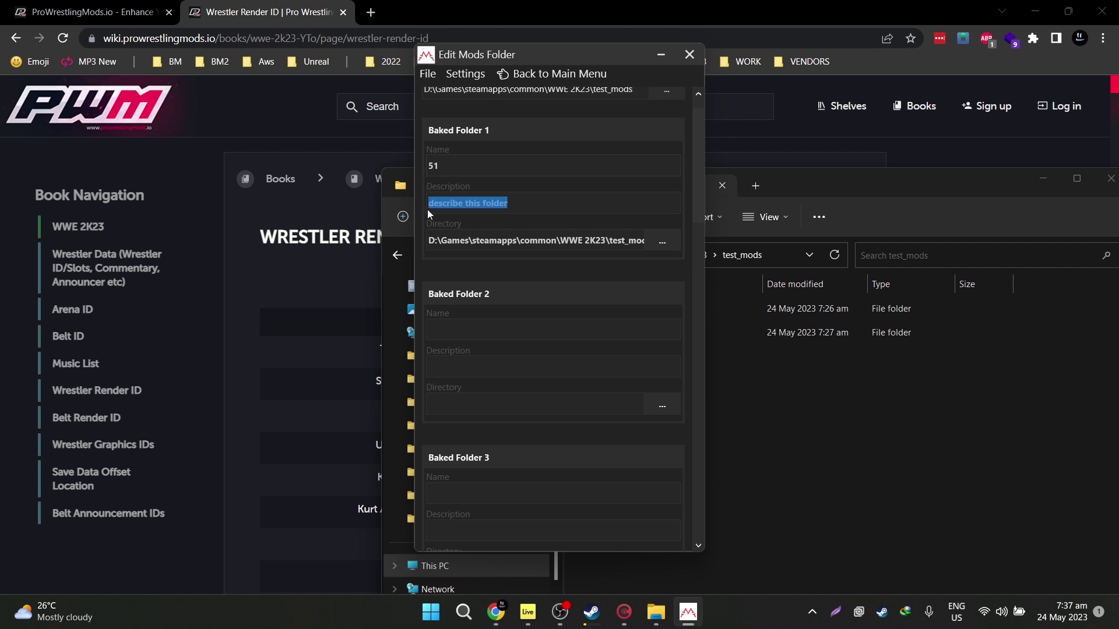
text(GFXs and UIs)
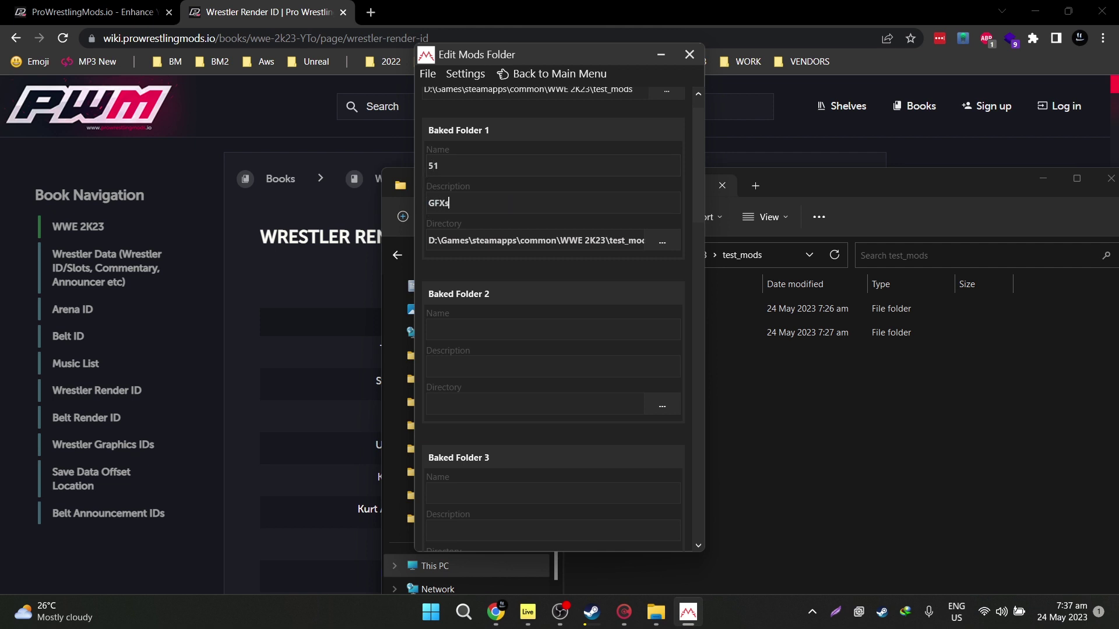
Step: Register baked52 as Baked Folder 2, named 52 with the description 'Characters abd Belts'
click(678, 405)
click(480, 178)
click(458, 268)
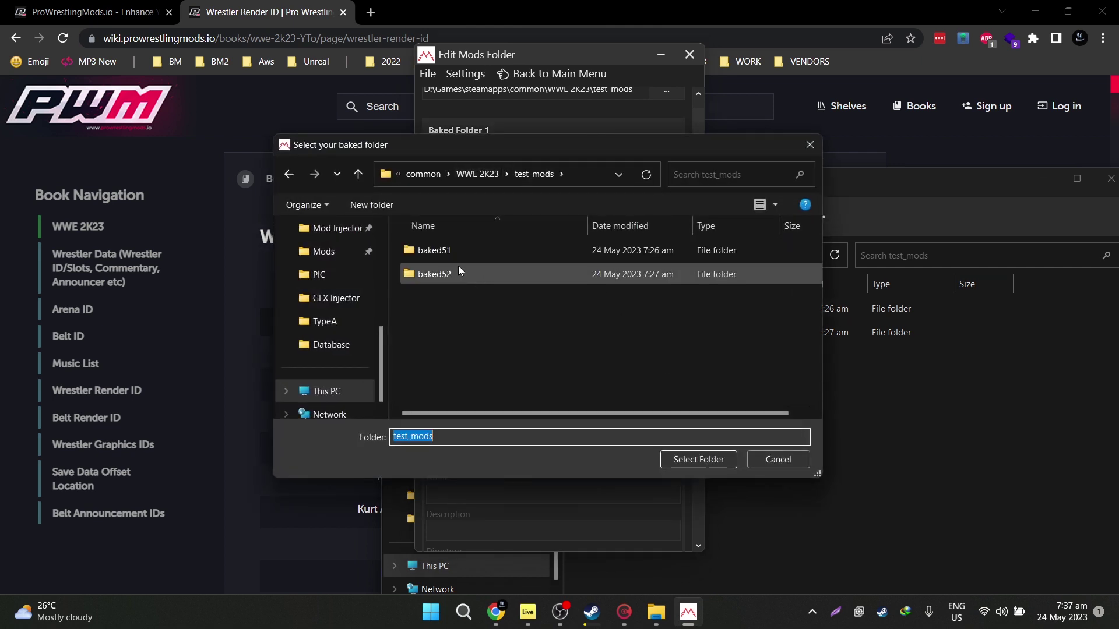
click(698, 459)
double_click(446, 329)
text(52)
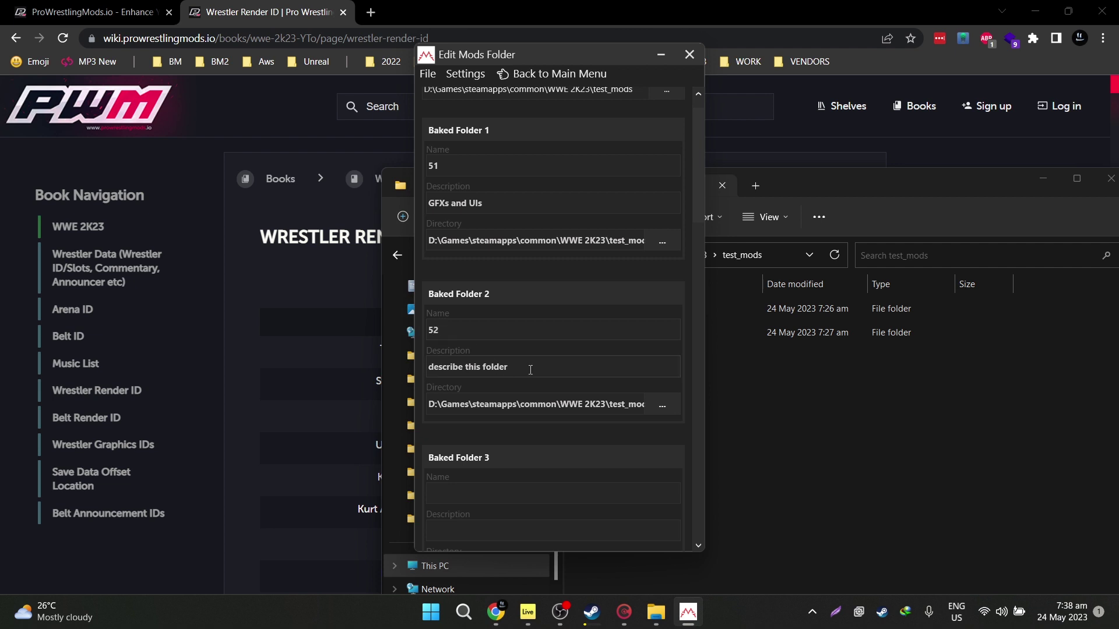
drag(530, 370, 415, 374)
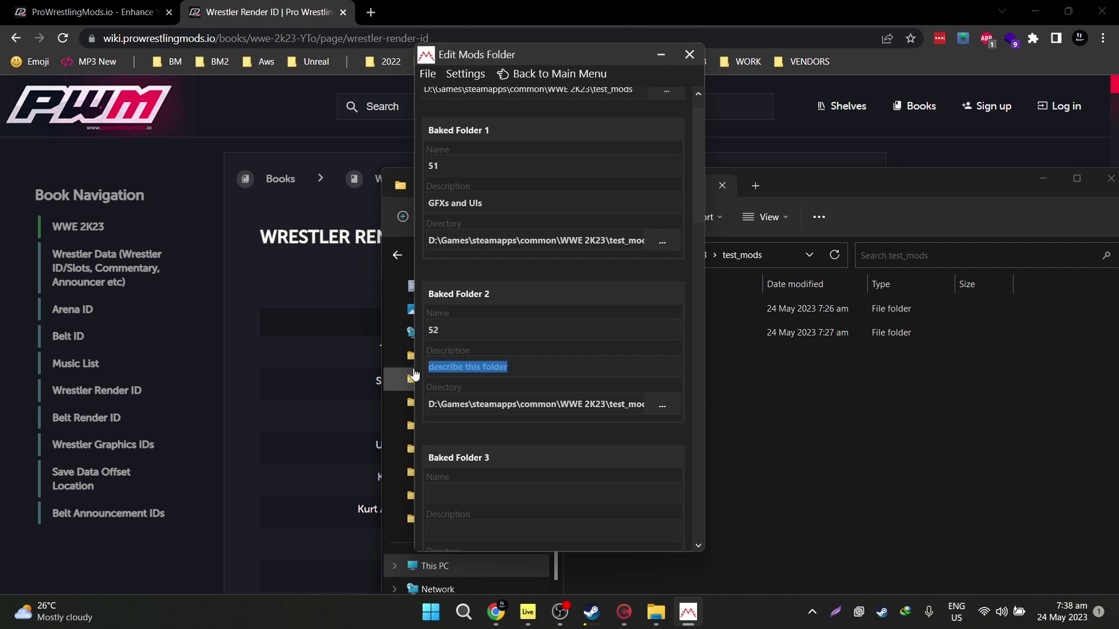
text(Characters abd)
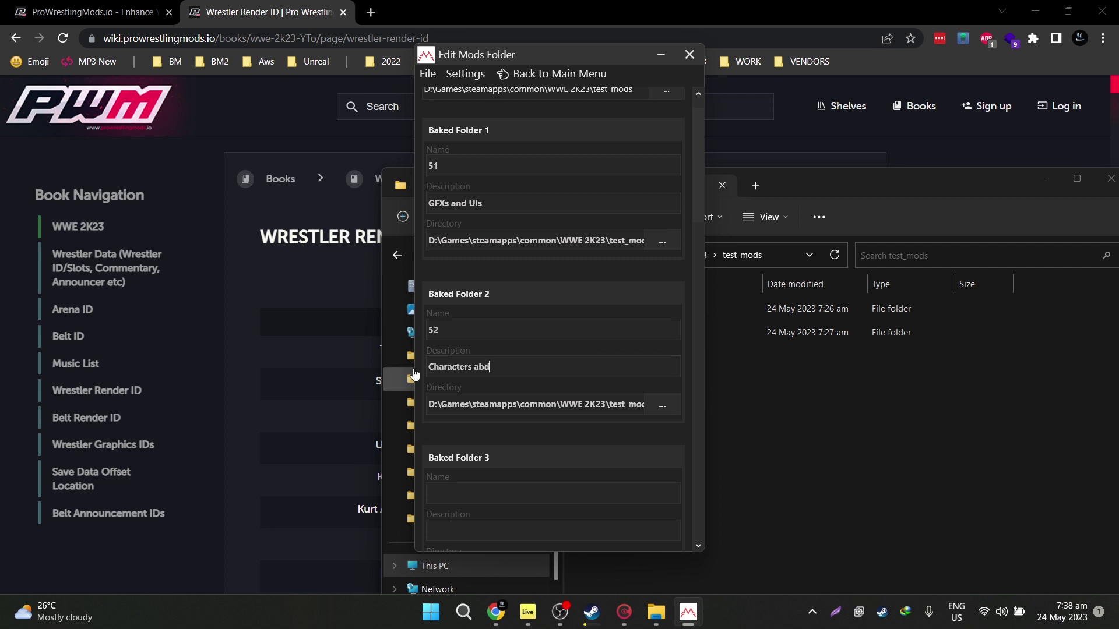
text( Belts)
drag(698, 136, 699, 165)
drag(709, 146, 699, 493)
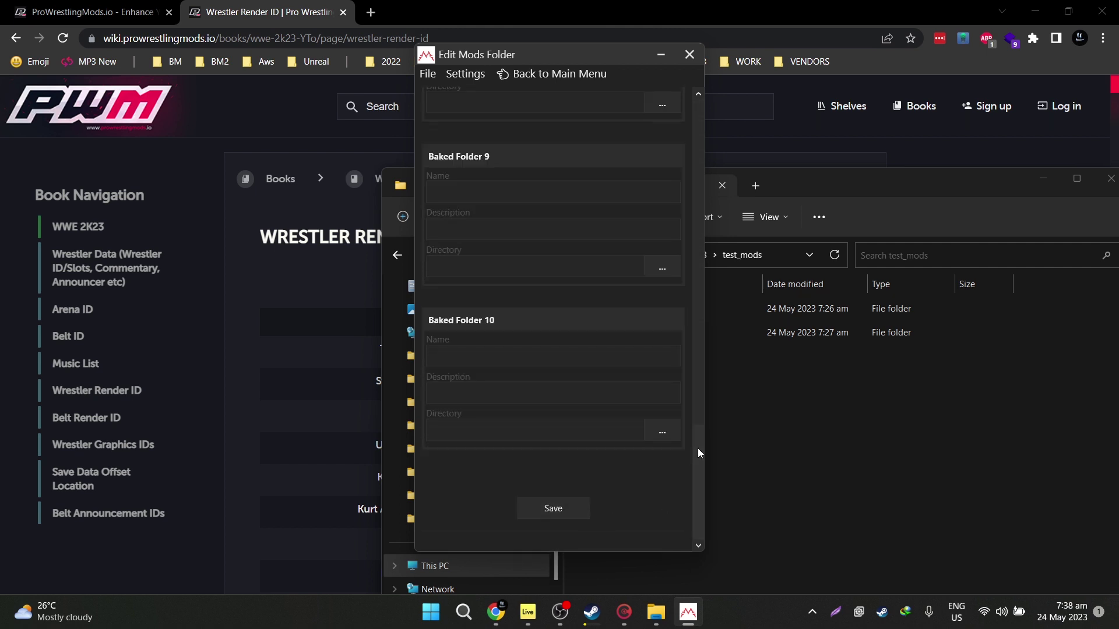
drag(698, 448, 687, 110)
click(431, 74)
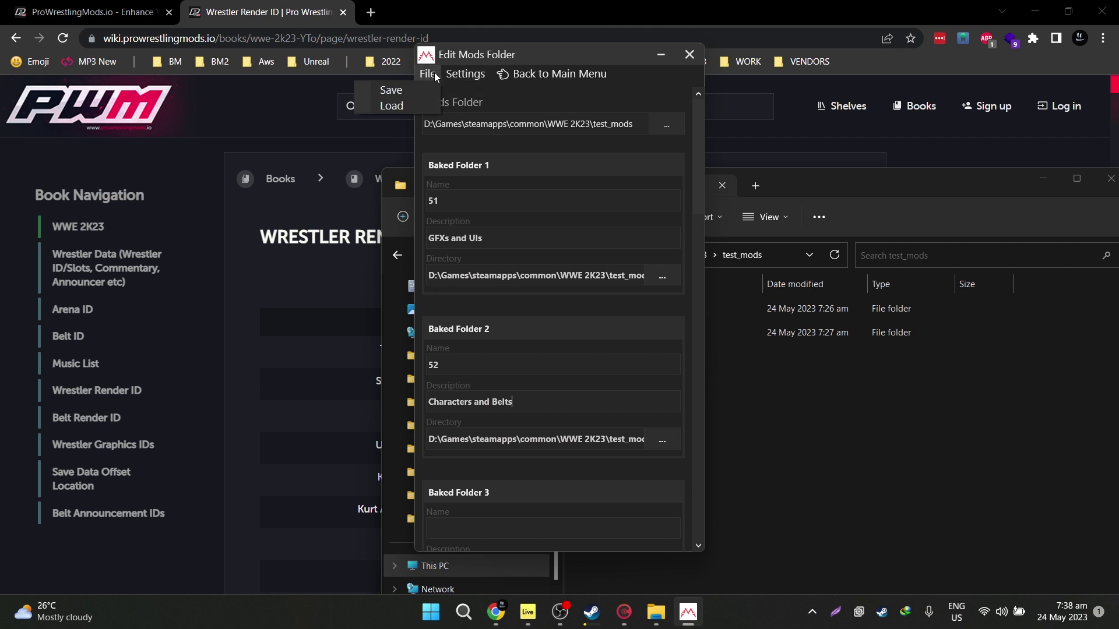
Step: Save the folder settings with File > Save and open Database\dataUser.xml
click(417, 94)
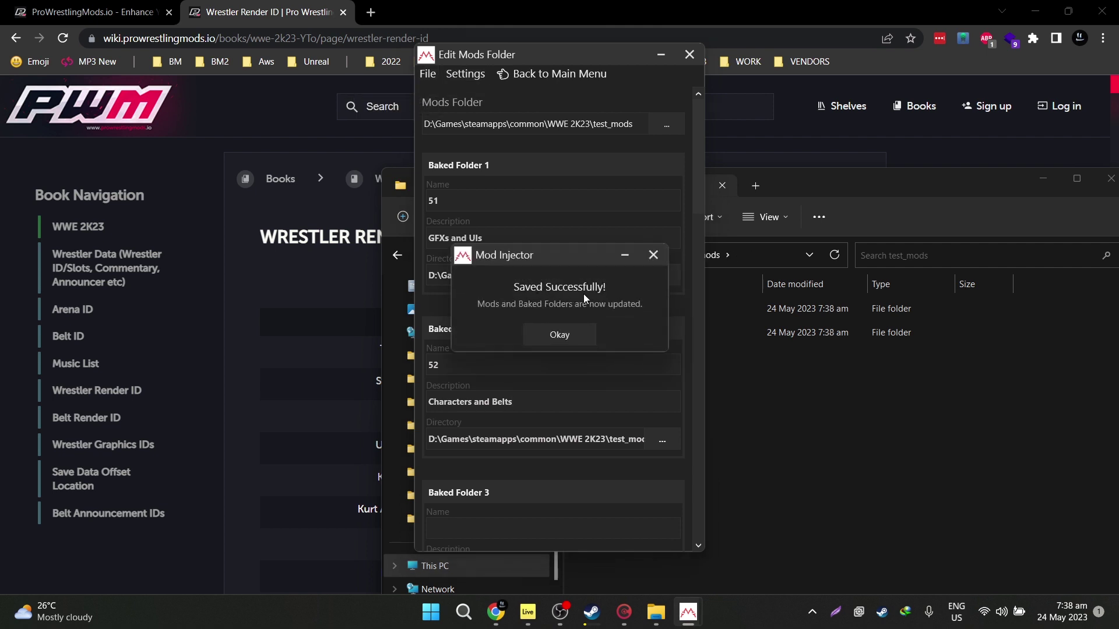
click(560, 334)
click(751, 388)
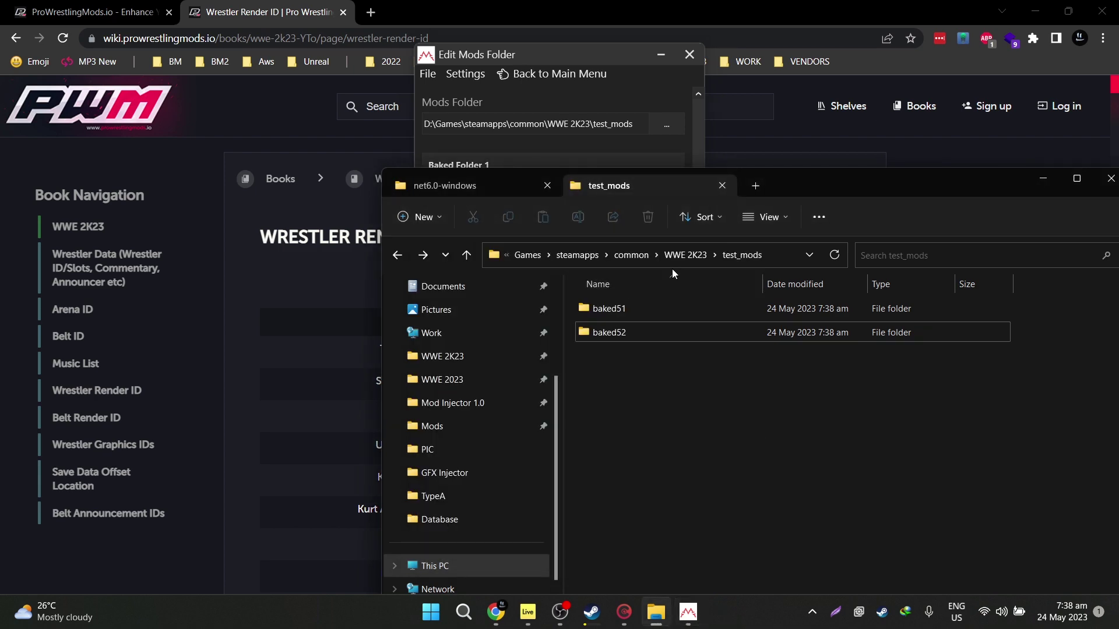
click(478, 189)
double_click(634, 314)
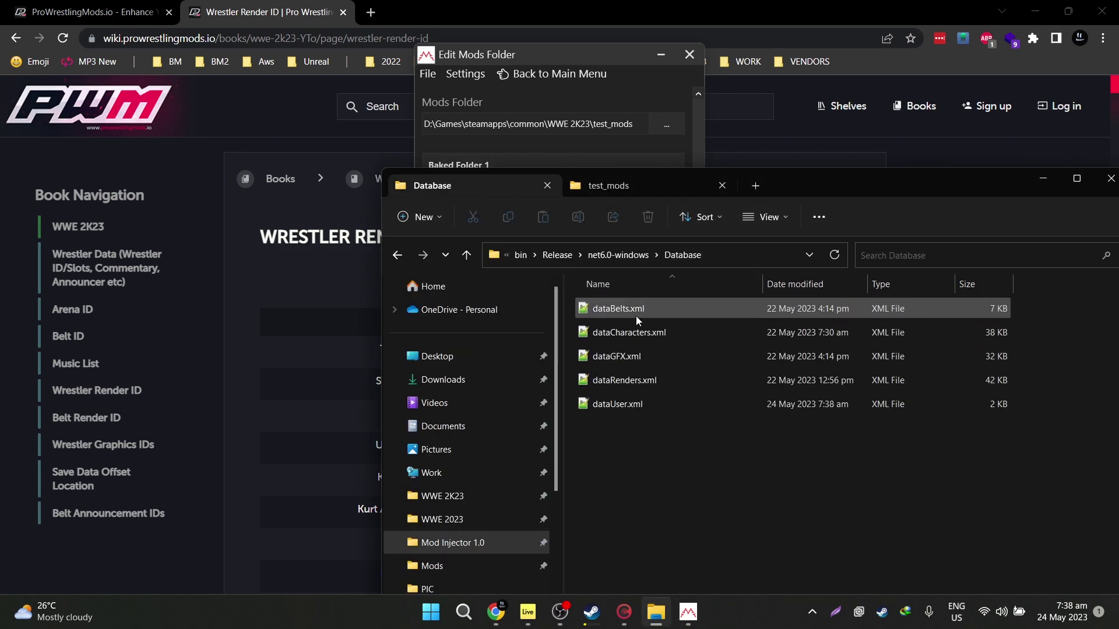
double_click(619, 404)
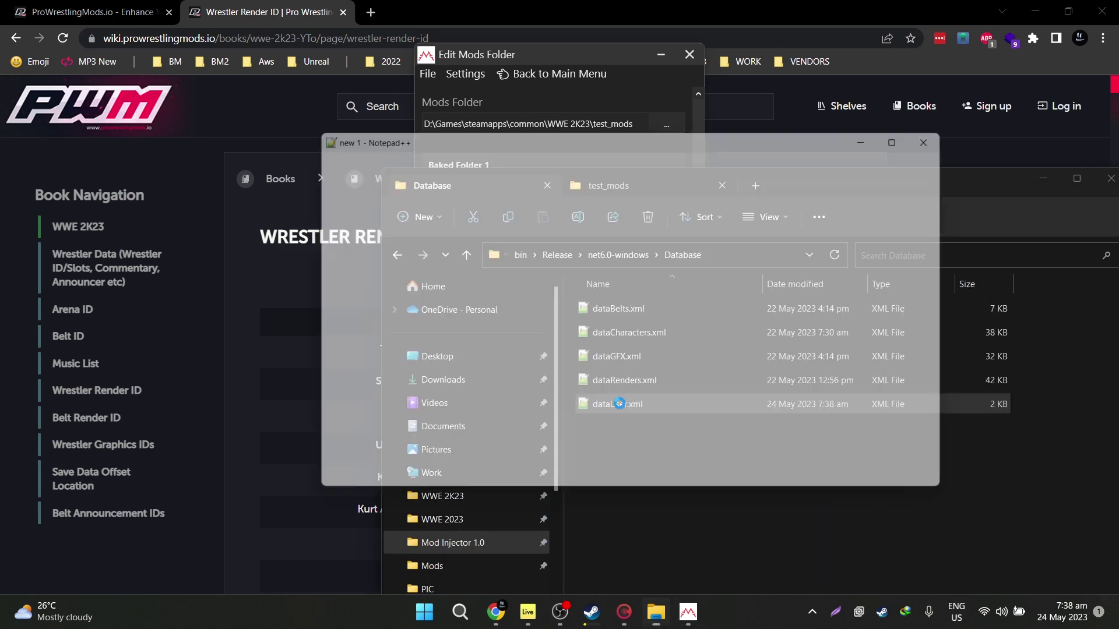
Step: Review the saved folder entries in dataUser.xml and return to the main menu
scroll(635, 258, down, 1)
scroll(635, 258, up, 1)
scroll(635, 258, down, 1)
scroll(634, 258, down, 2)
scroll(583, 273, up, 3)
scroll(542, 289, down, 2)
scroll(510, 299, up, 2)
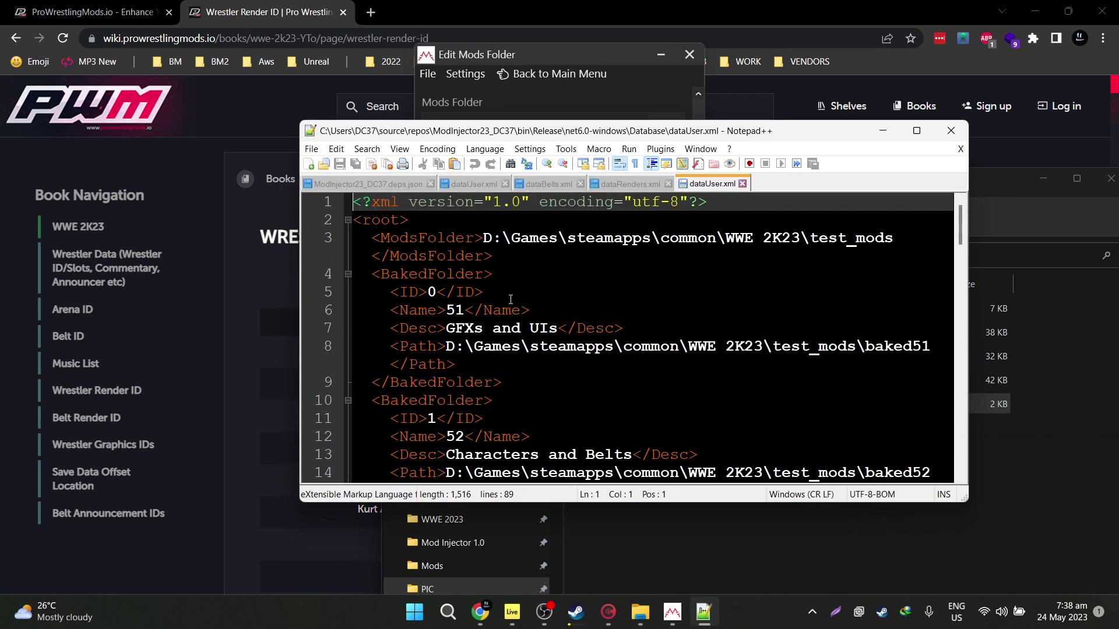
click(524, 75)
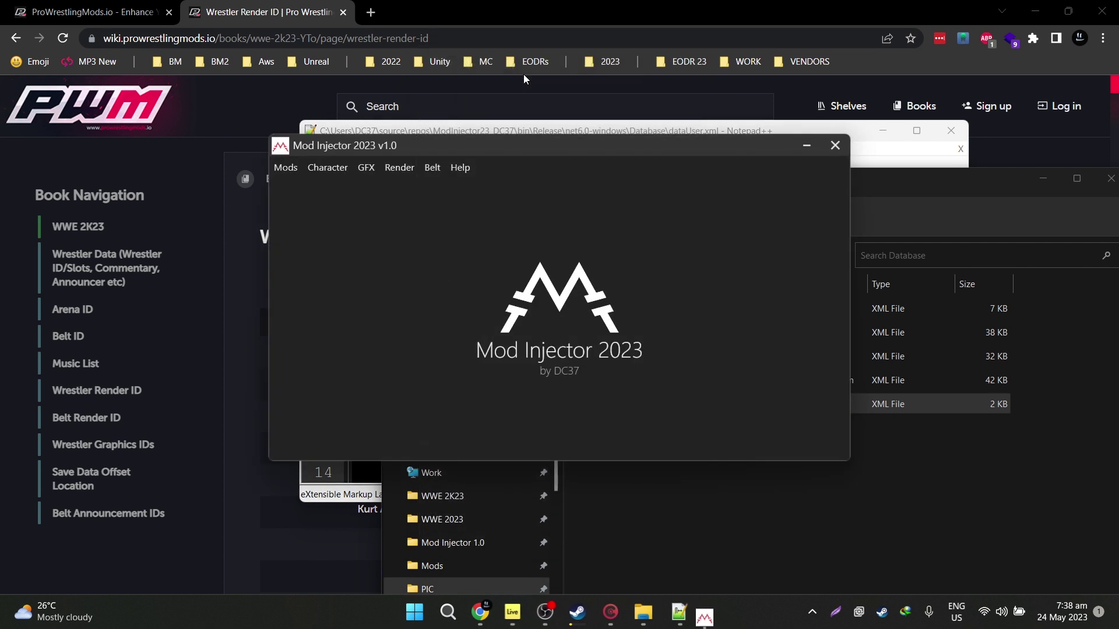
Step: Open GFX > Inject a GFX Mod from the repositioned main window
drag(515, 149, 580, 130)
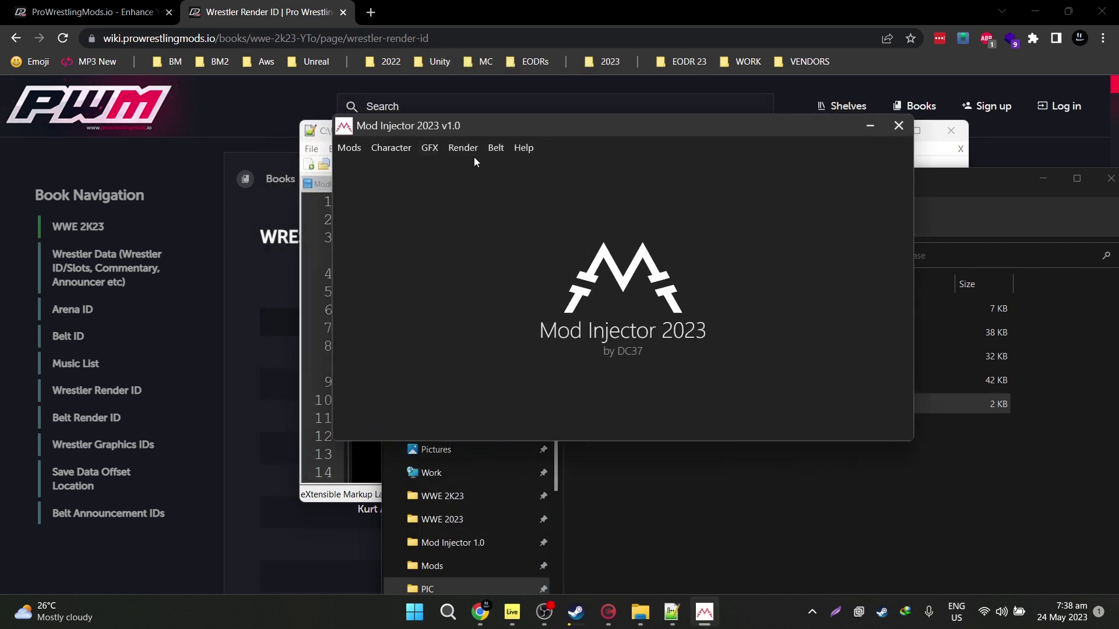
click(431, 150)
click(422, 158)
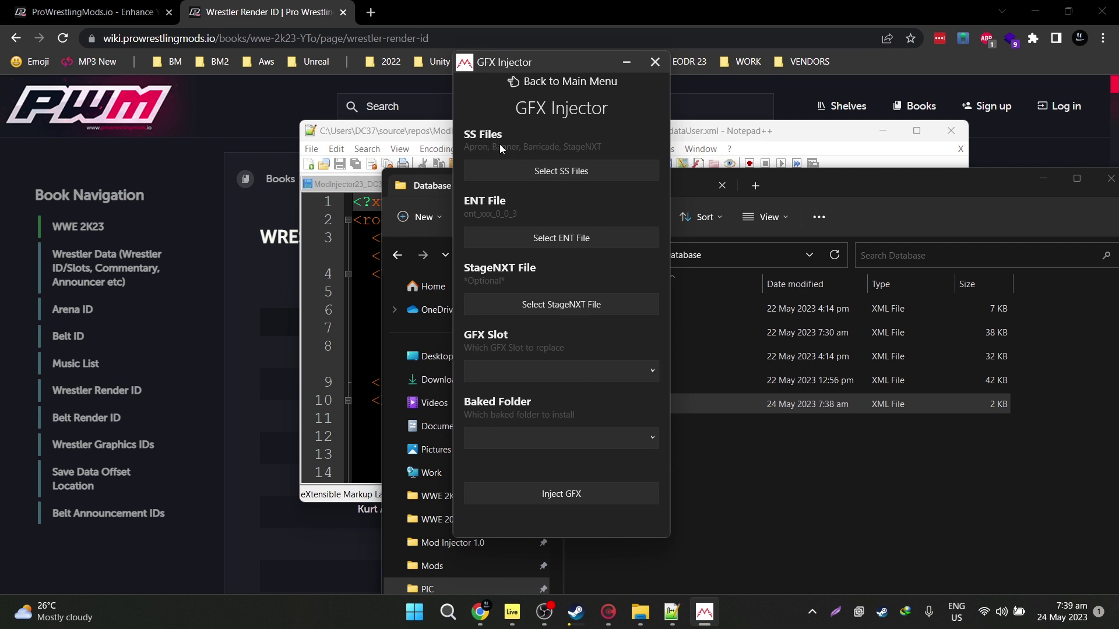
Step: In the SS file picker, rename Stage_ThunderDomeNXT.bk2 to stage.bk2
click(546, 173)
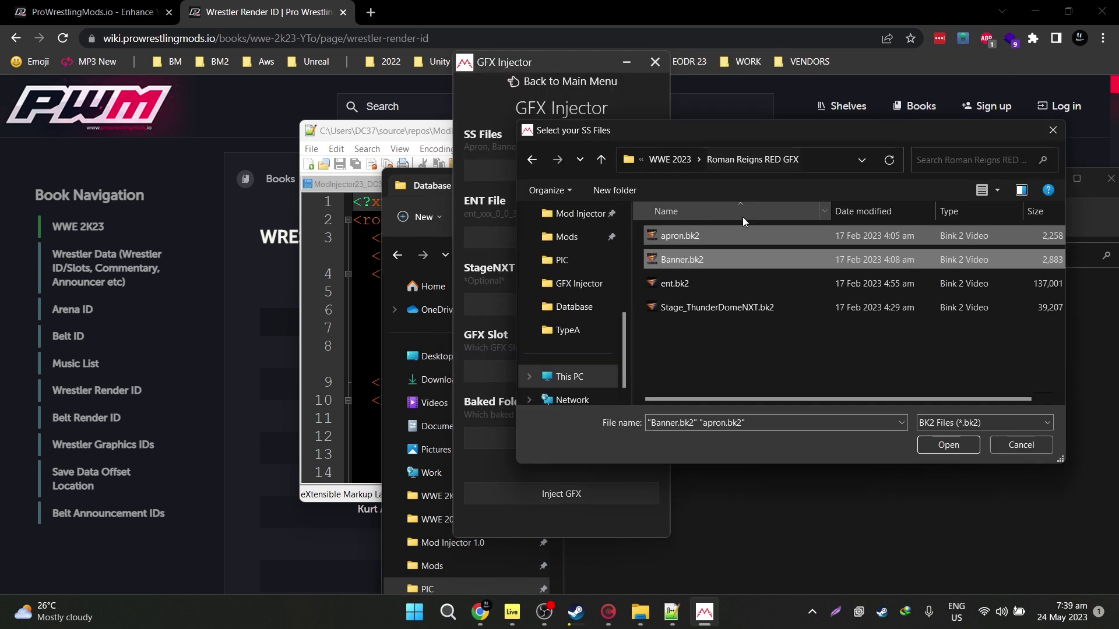
drag(732, 136, 533, 368)
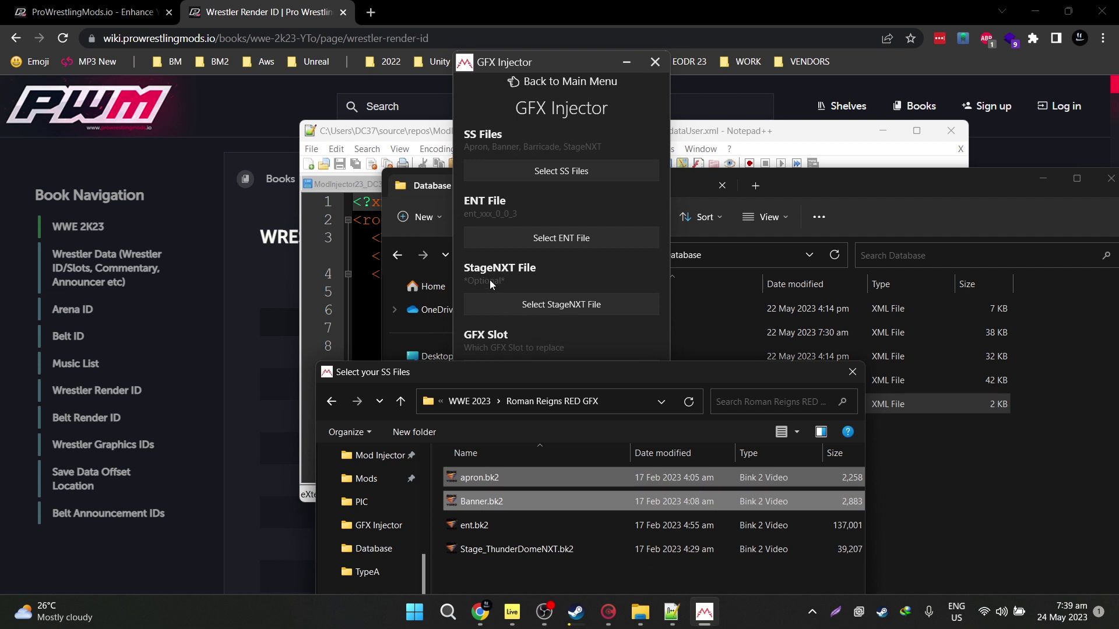
drag(568, 371, 669, 167)
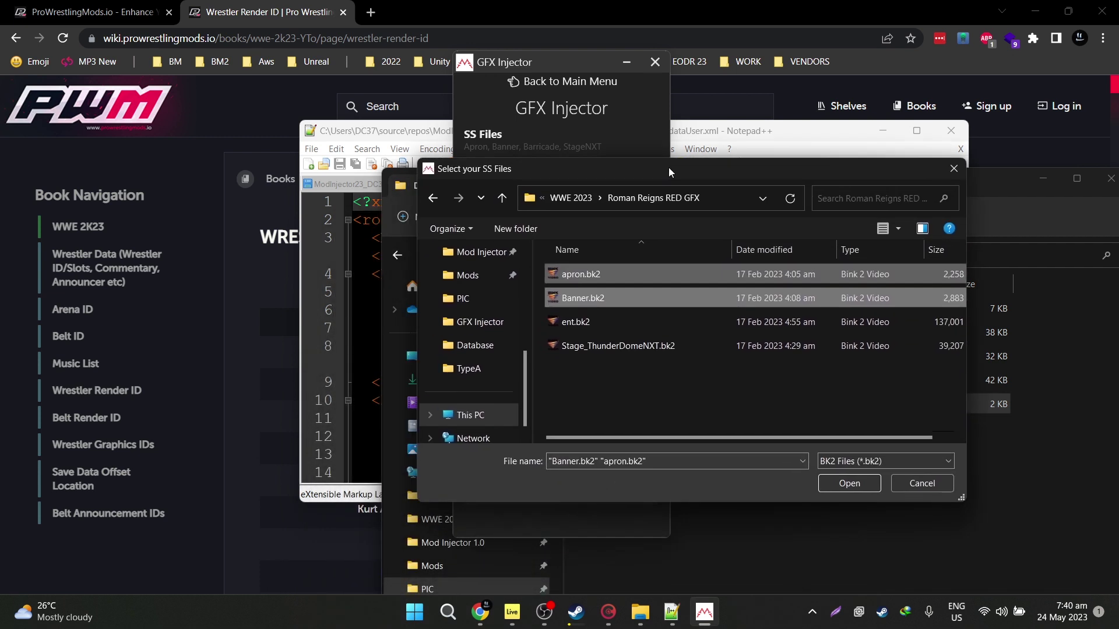
click(610, 349)
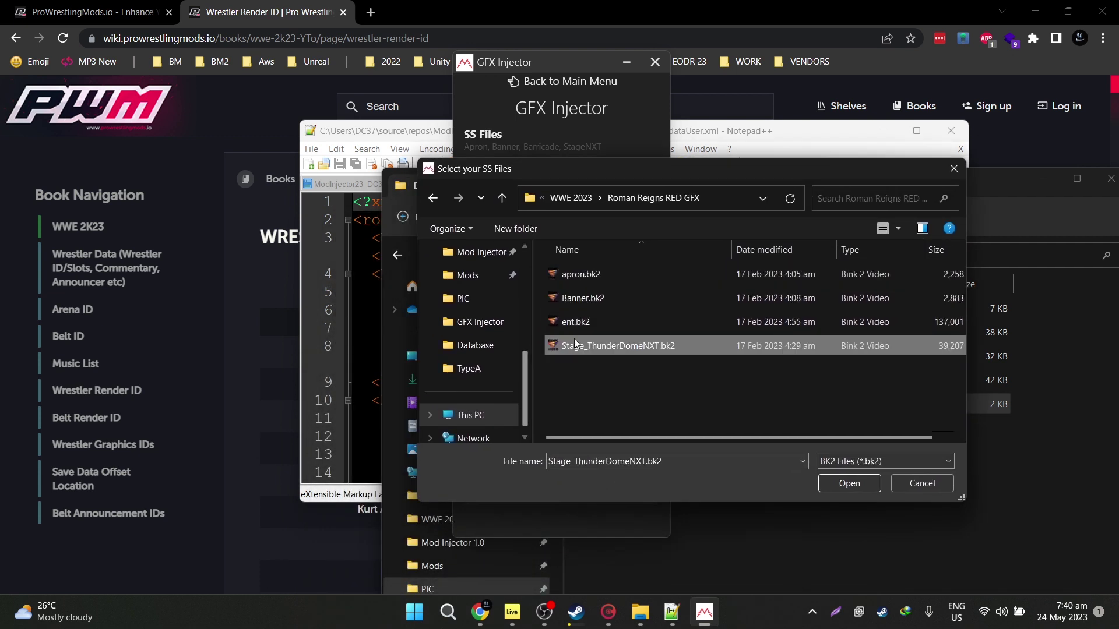
click(604, 348)
text(stage)
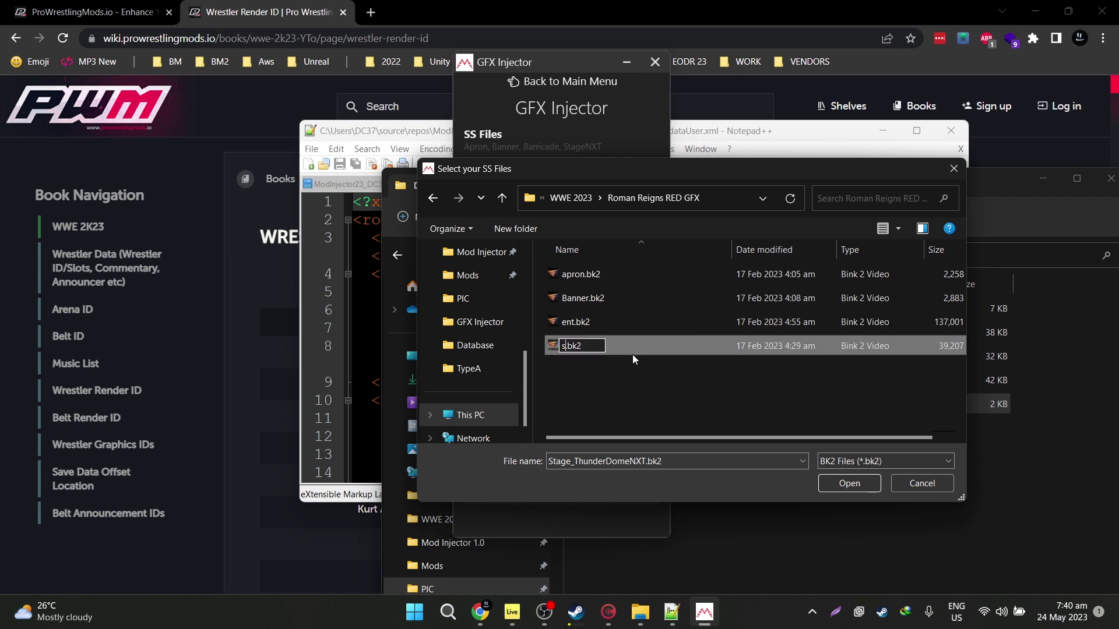
key(Return)
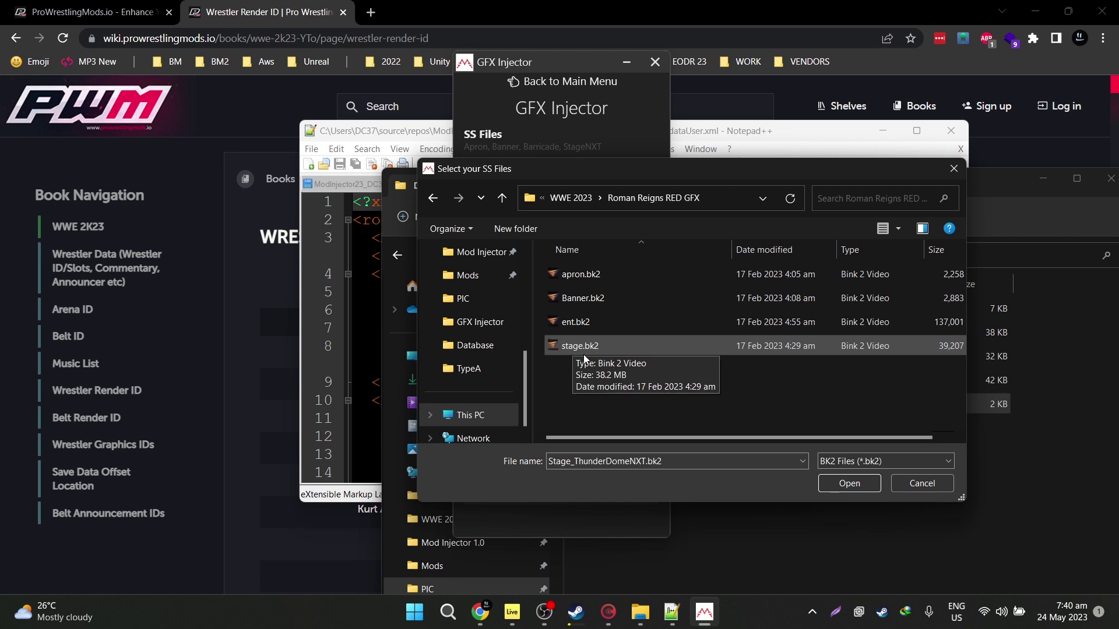
drag(682, 175, 750, 220)
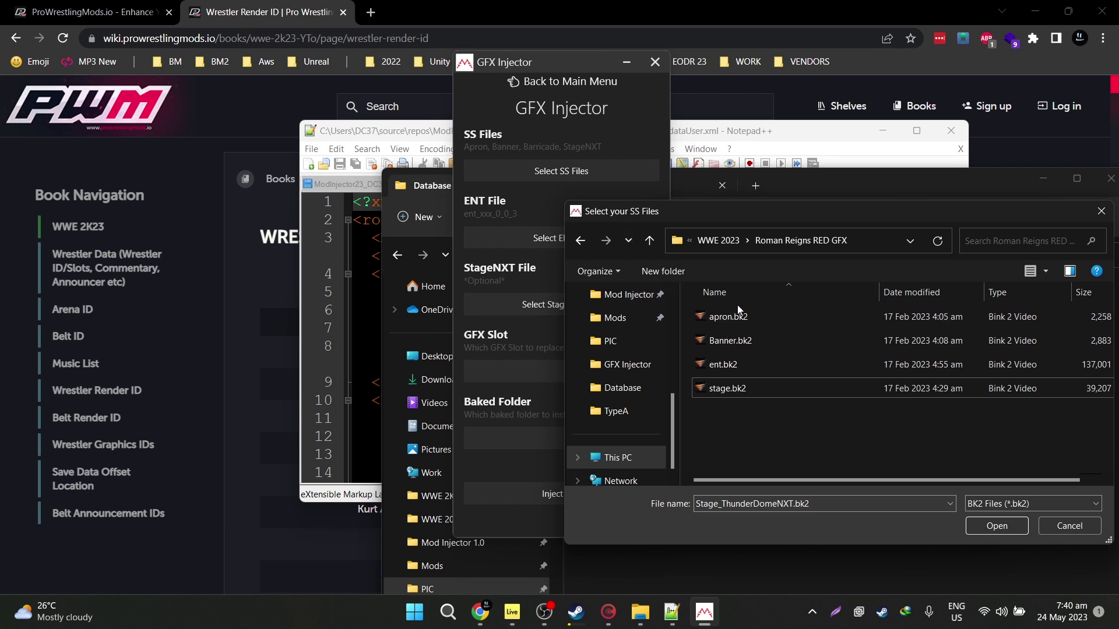
Step: Choose apron.bk2 and Banner.bk2 together as the SS files
click(730, 319)
ctrl+click(731, 338)
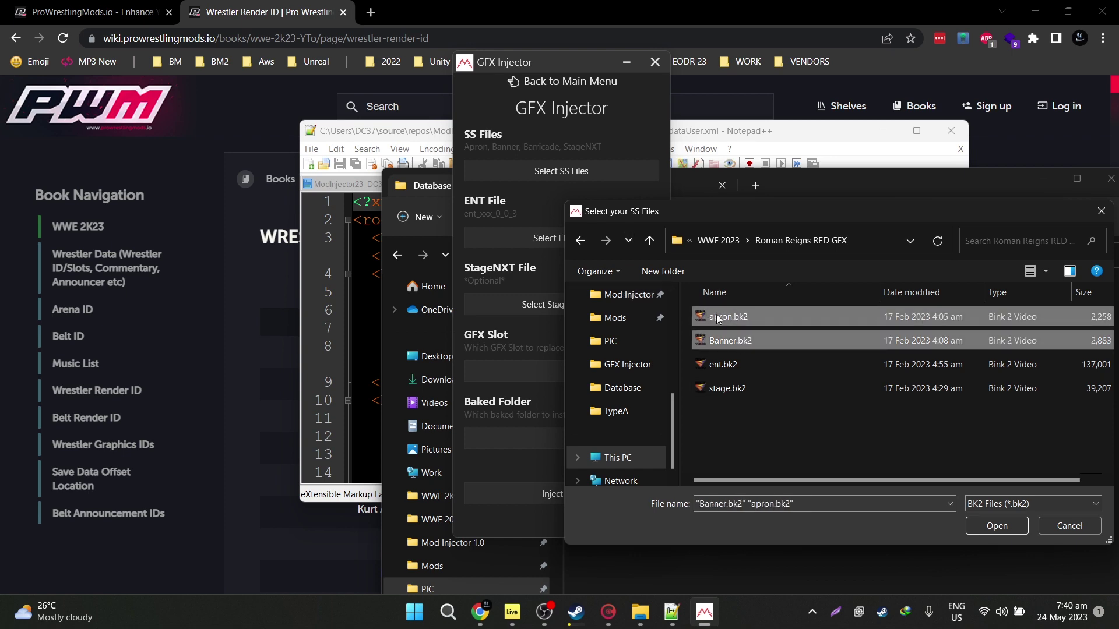
click(992, 525)
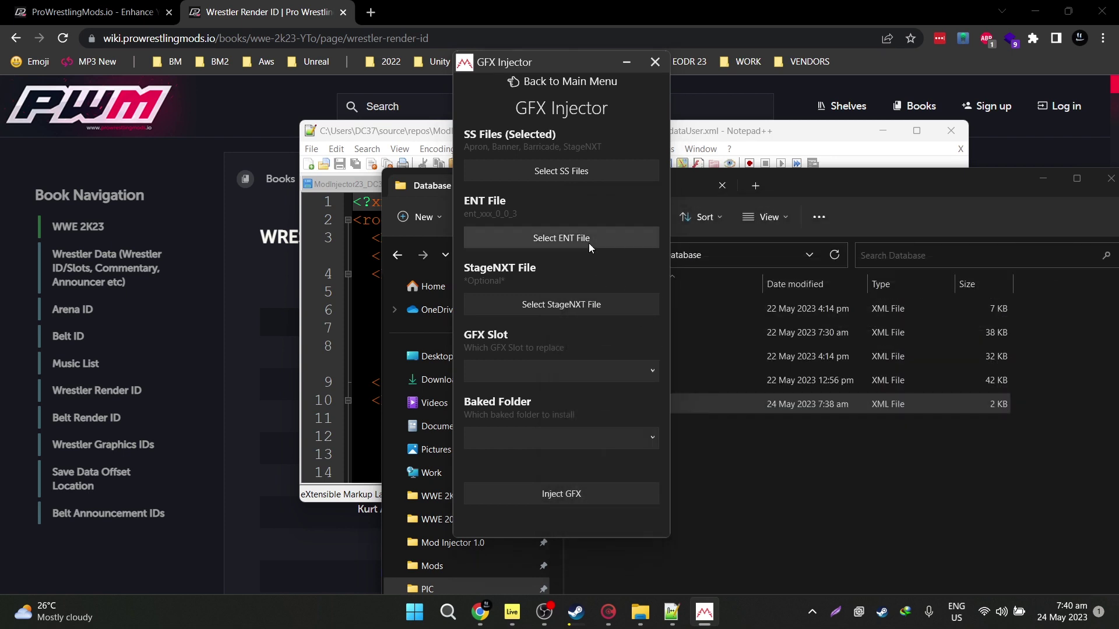
Step: Pick ent.bk2 in the ENT file picker and stage.bk2 in the StageNXT picker
click(589, 240)
click(731, 368)
double_click(739, 365)
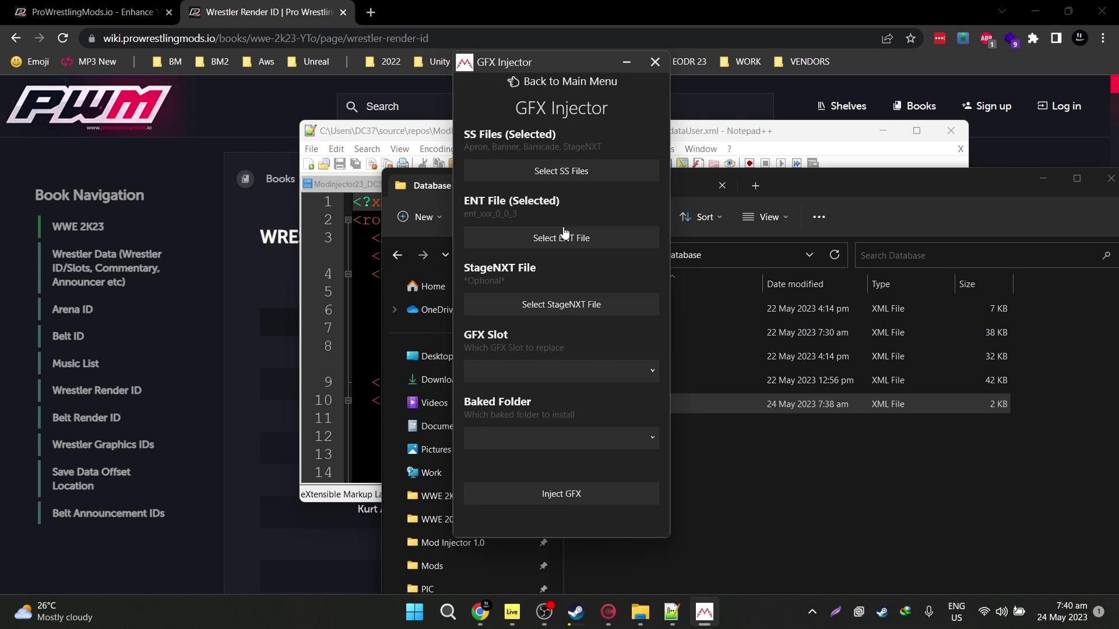
click(545, 303)
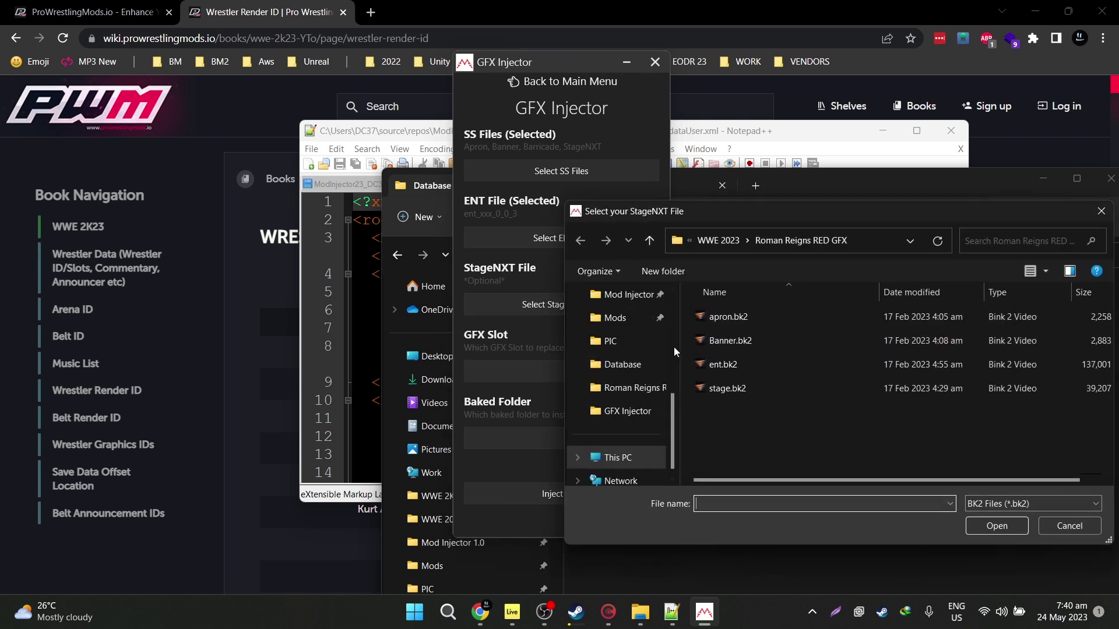
click(732, 388)
click(984, 529)
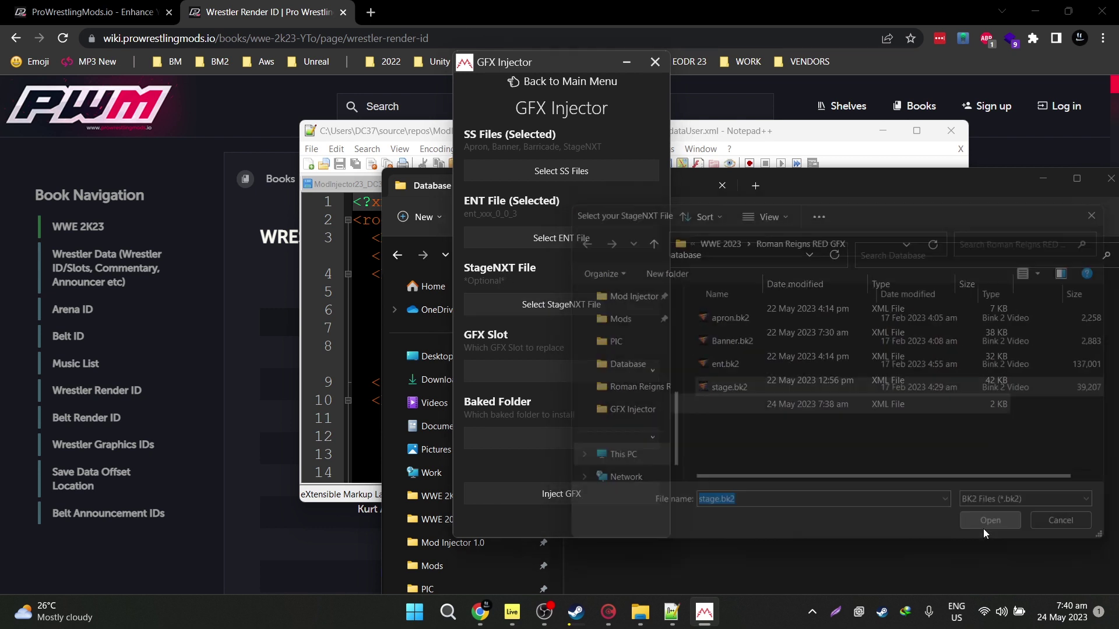
click(538, 370)
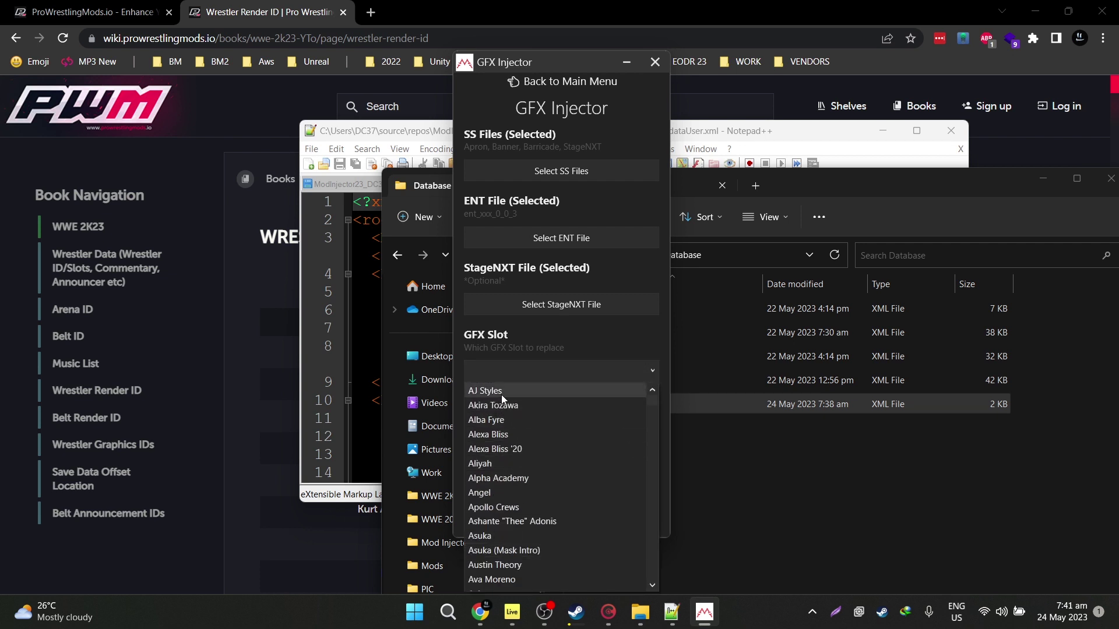
Step: Inject the GFX into the AJ Styles slot using baked folder 51 (GFXs and UIs), and dismiss the confirmation
click(502, 392)
click(503, 437)
click(530, 443)
click(530, 443)
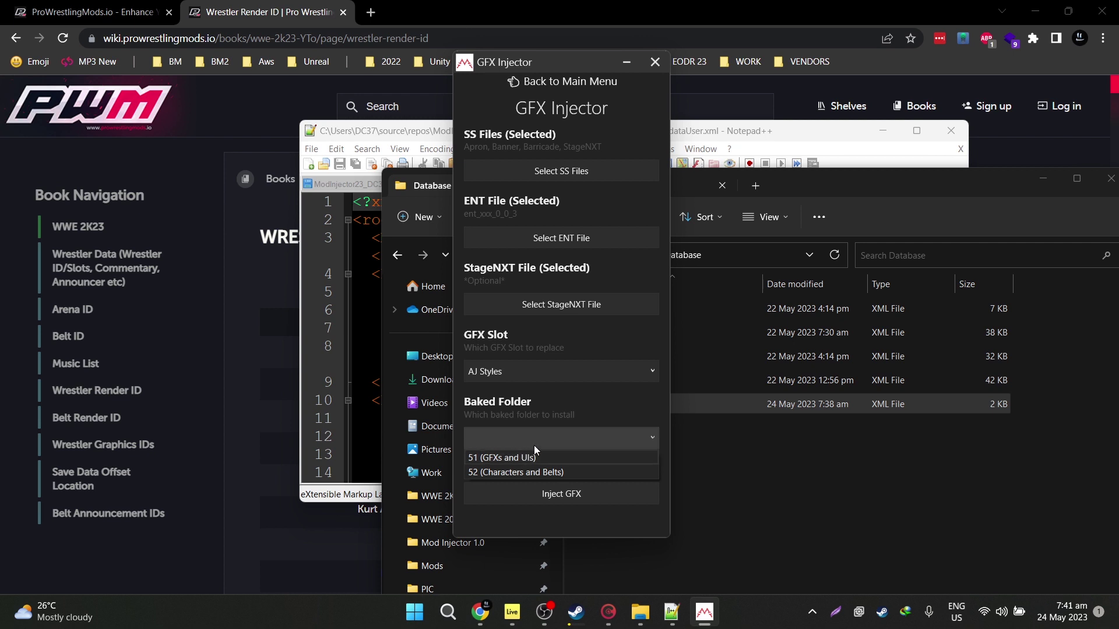
click(547, 439)
click(546, 439)
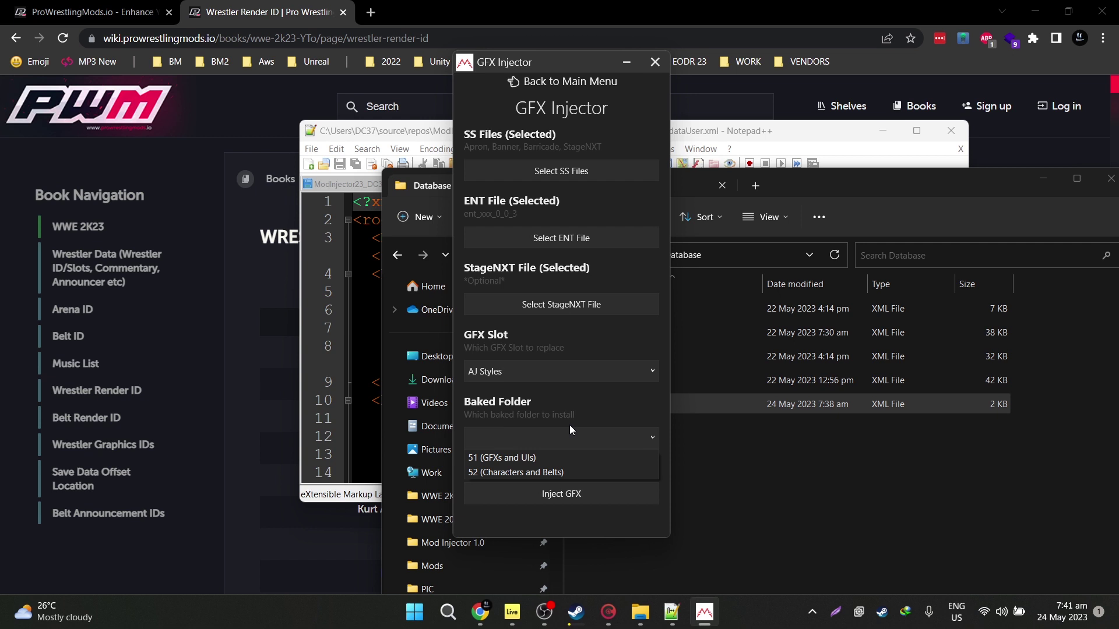
click(593, 427)
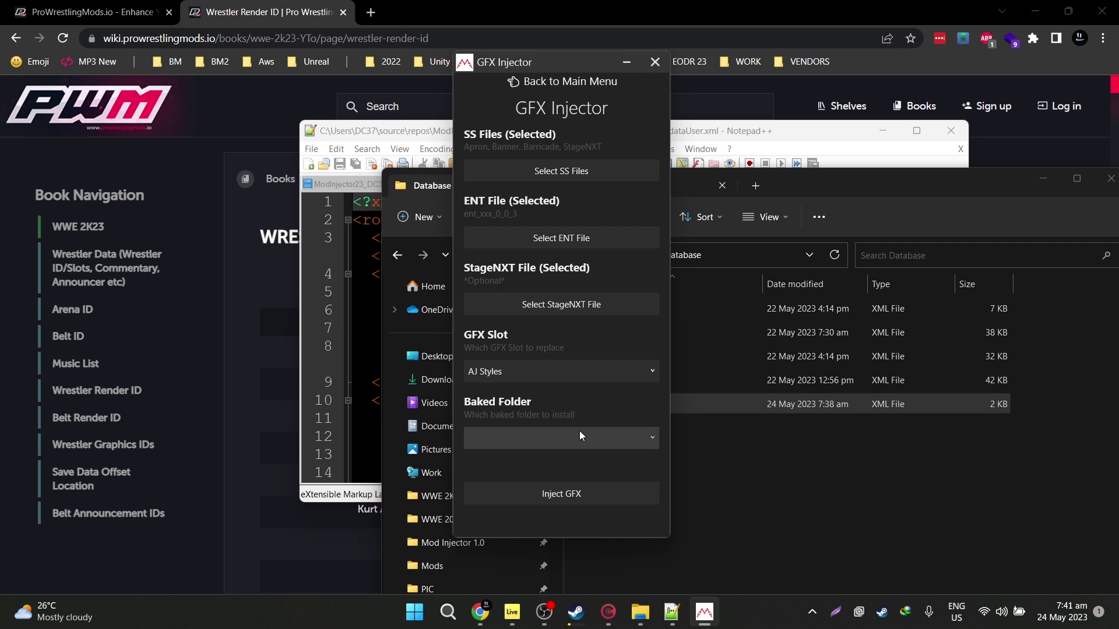
click(580, 434)
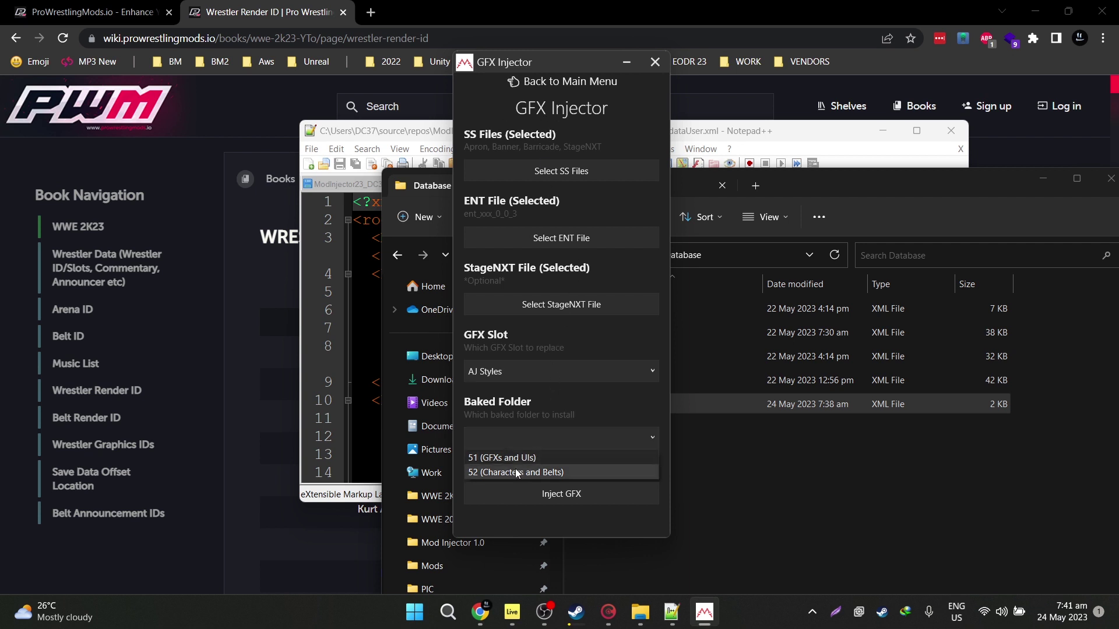
click(488, 460)
click(560, 500)
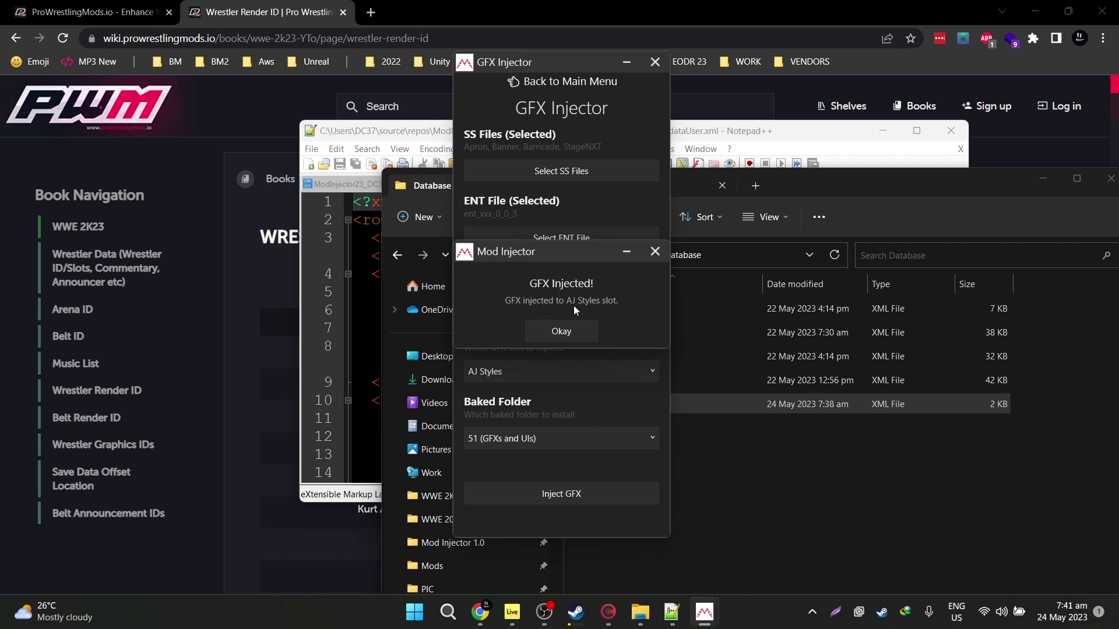
click(590, 330)
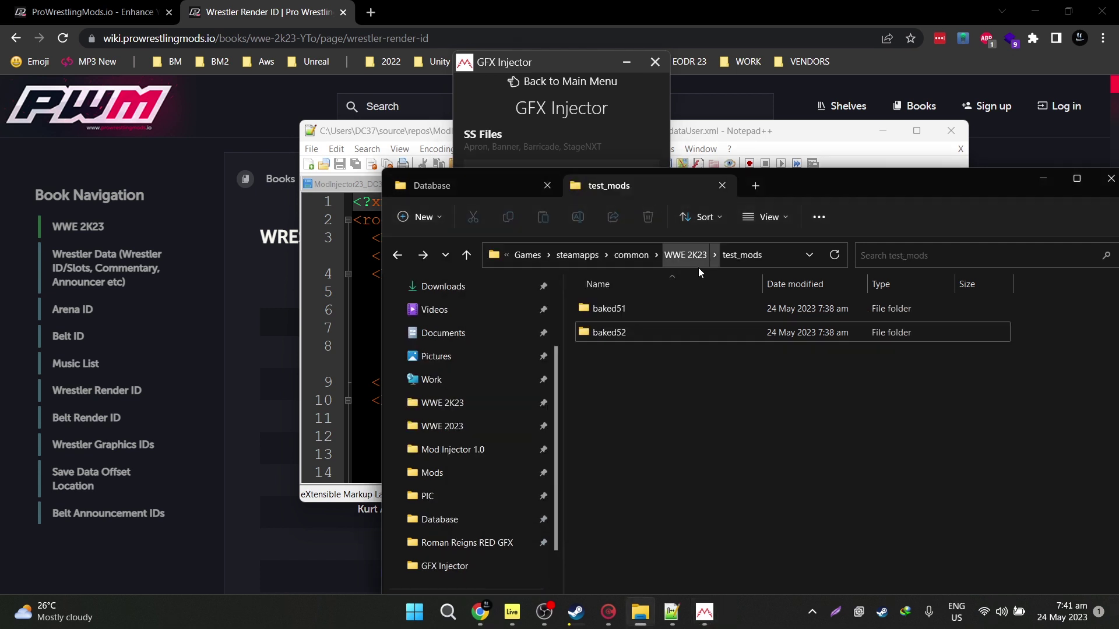
Step: Browse baked51's UI assets down through 2K20_Renders\Superstars\TypeA
double_click(641, 306)
mouse_move(805, 187)
mouse_down()
mouse_move(857, 166)
mouse_move(825, 181)
mouse_up()
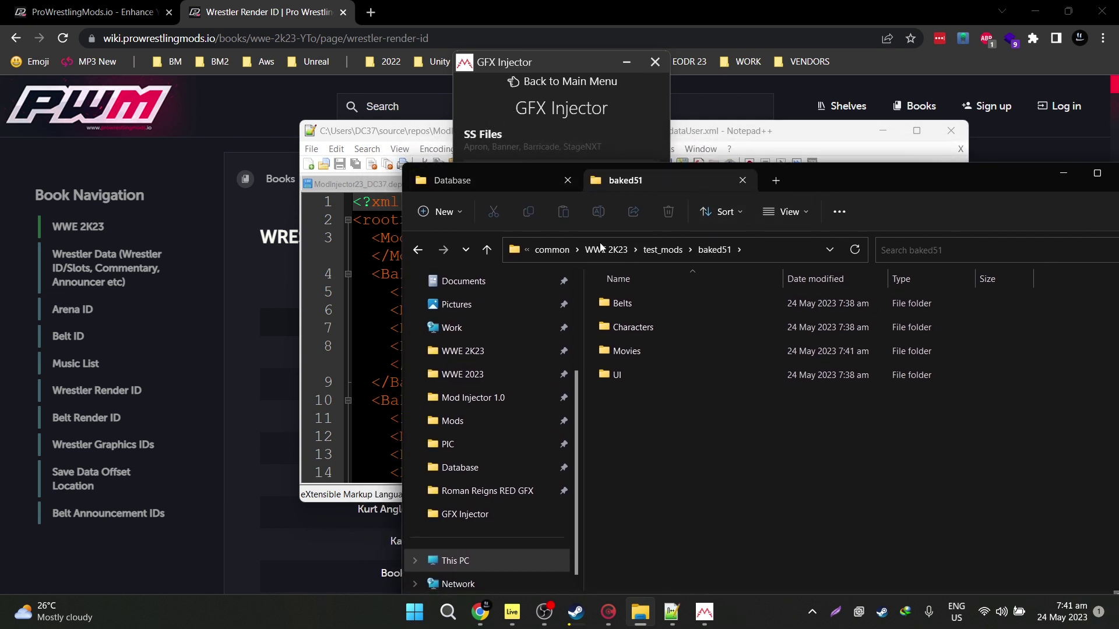
double_click(630, 370)
double_click(639, 312)
double_click(651, 308)
double_click(661, 304)
double_click(664, 303)
double_click(667, 302)
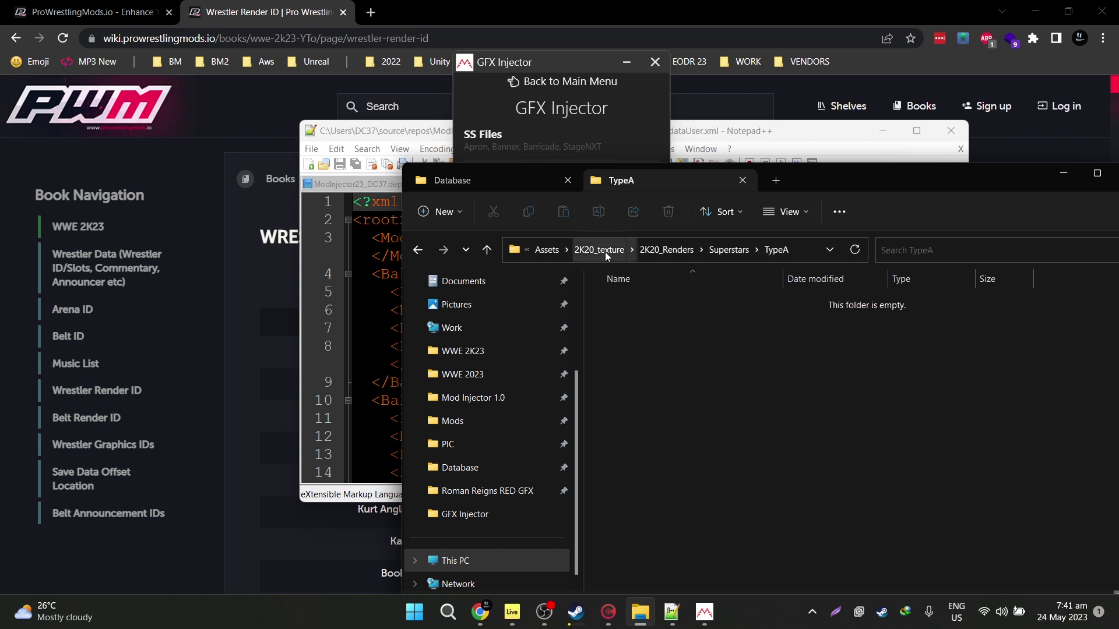
Step: Return to test_mods and look inside baked52 before going back to baked51
click(526, 249)
click(621, 318)
double_click(632, 305)
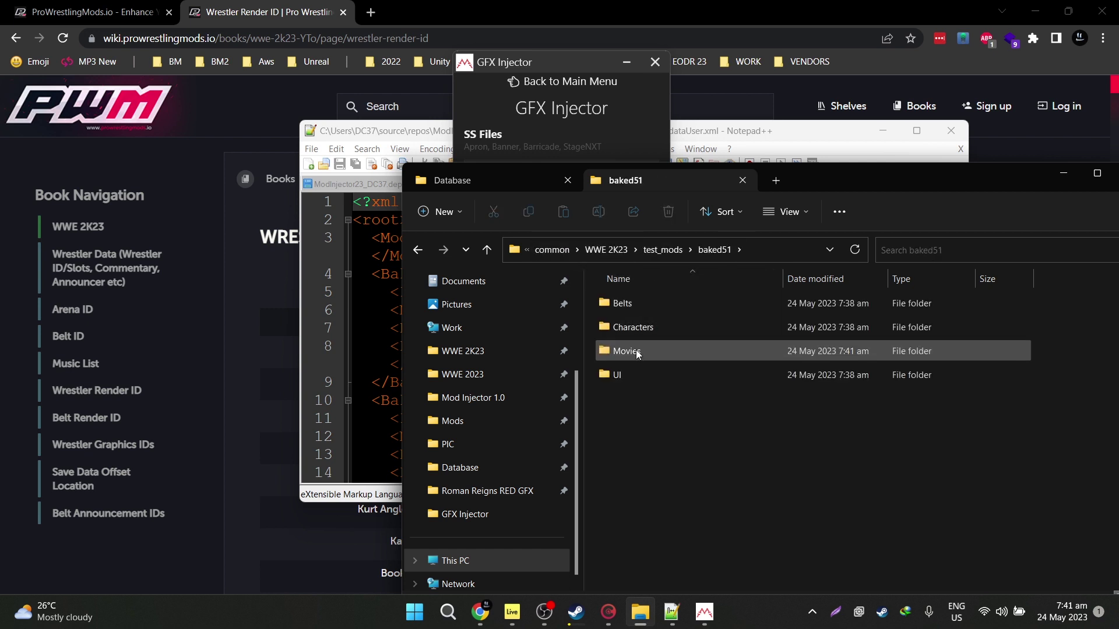
click(486, 249)
double_click(617, 325)
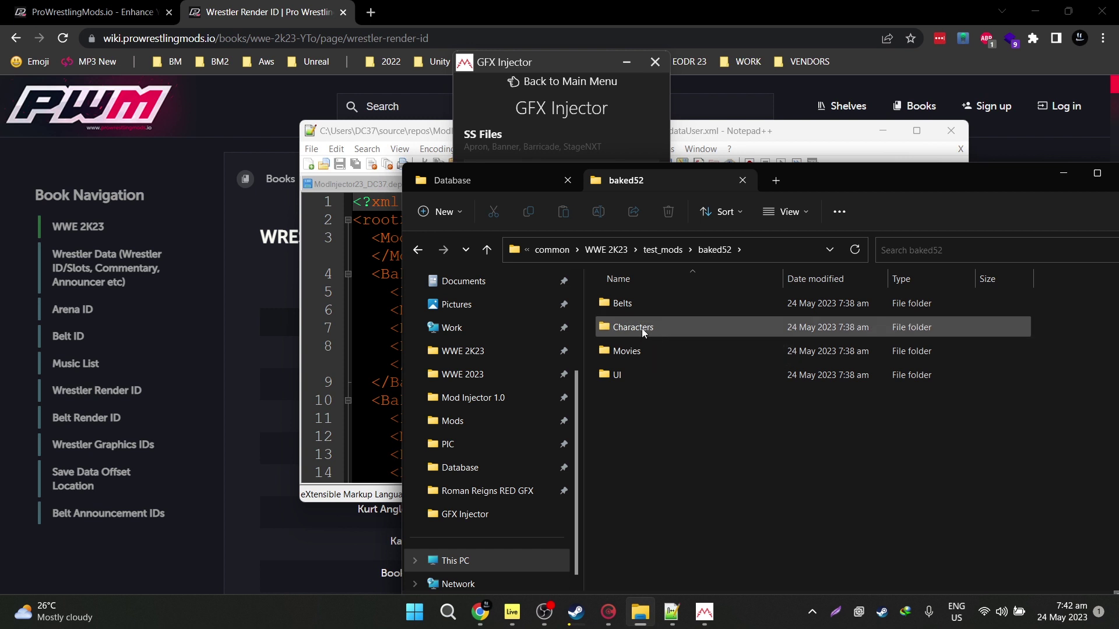
key(alt+Left)
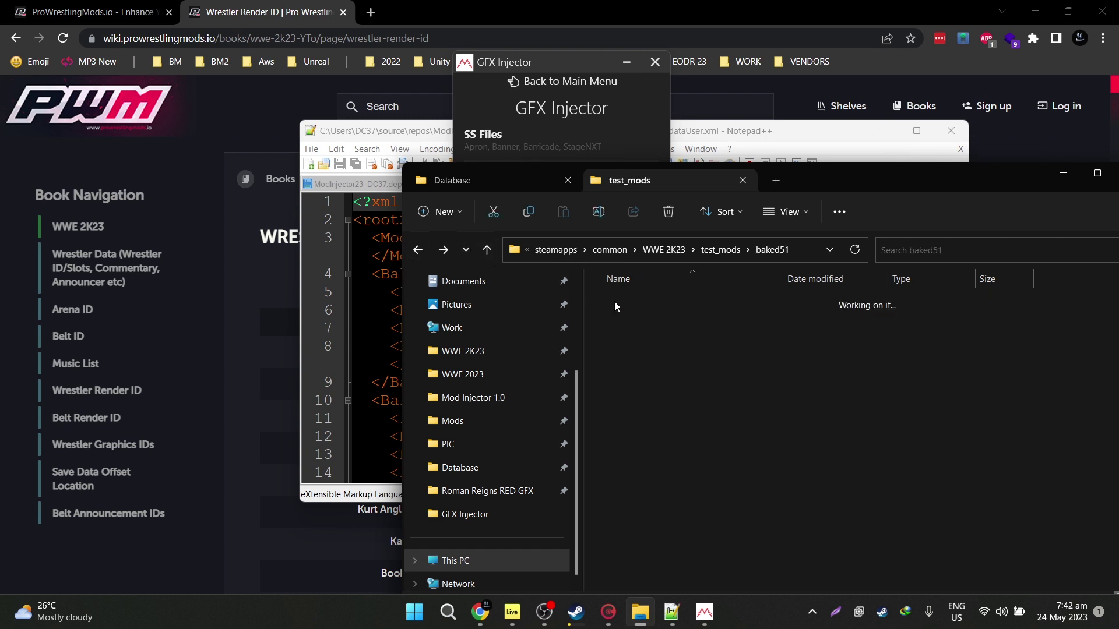
Step: Check baked51\Movies\SS\610_AJ_STYLES_2023 and the Titantron folder, ending back in Movies
double_click(632, 353)
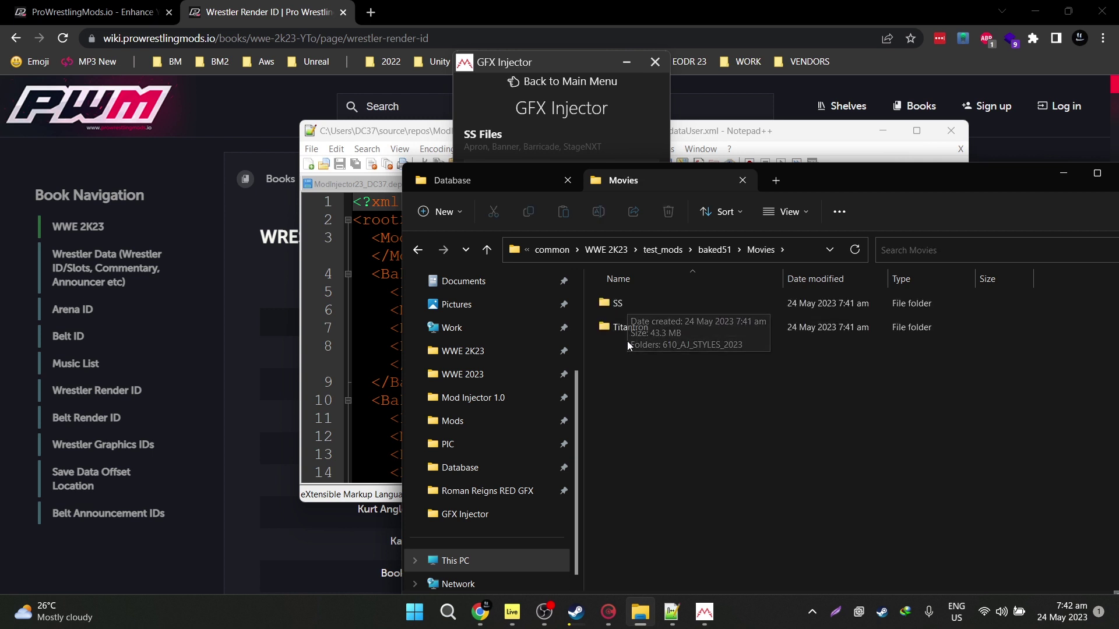
double_click(635, 303)
double_click(640, 309)
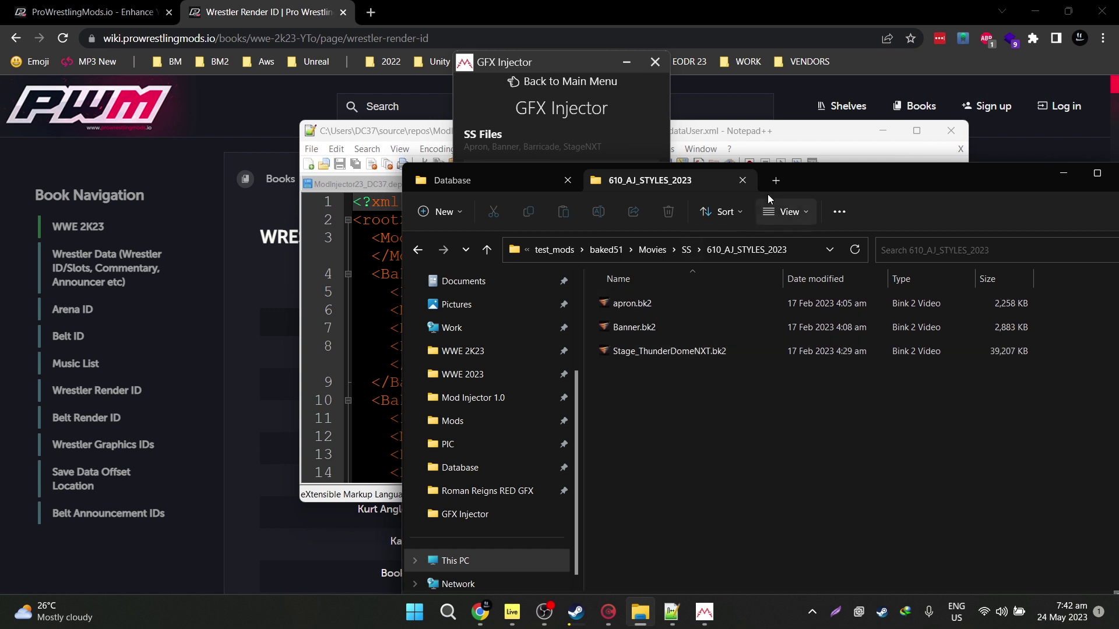
drag(817, 180, 809, 176)
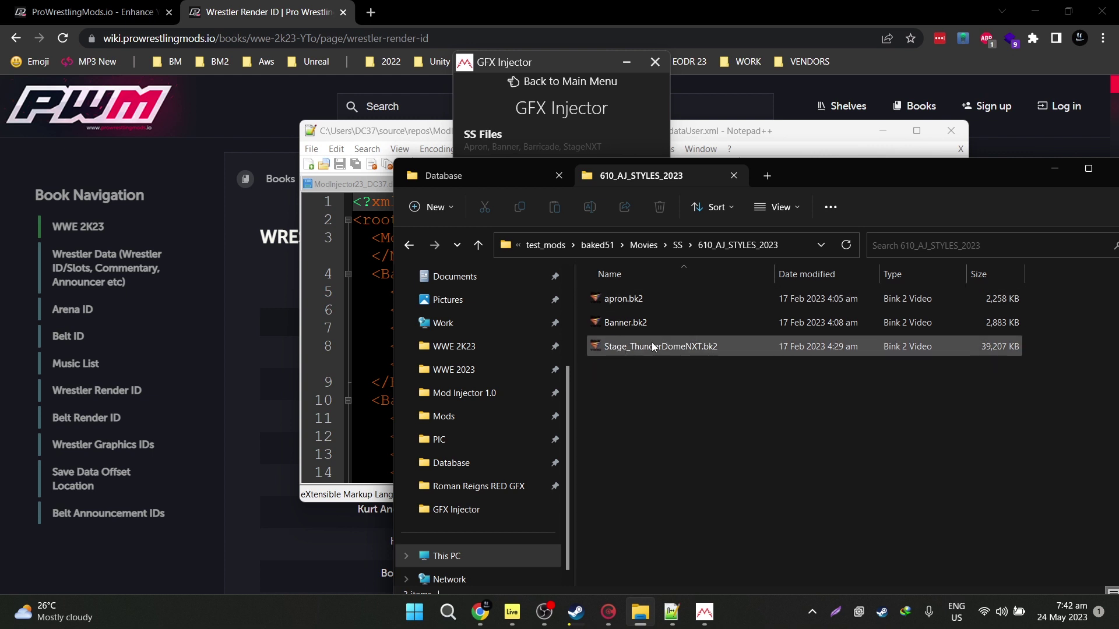
key(alt+Left)
key(alt+Left)
click(602, 321)
double_click(602, 317)
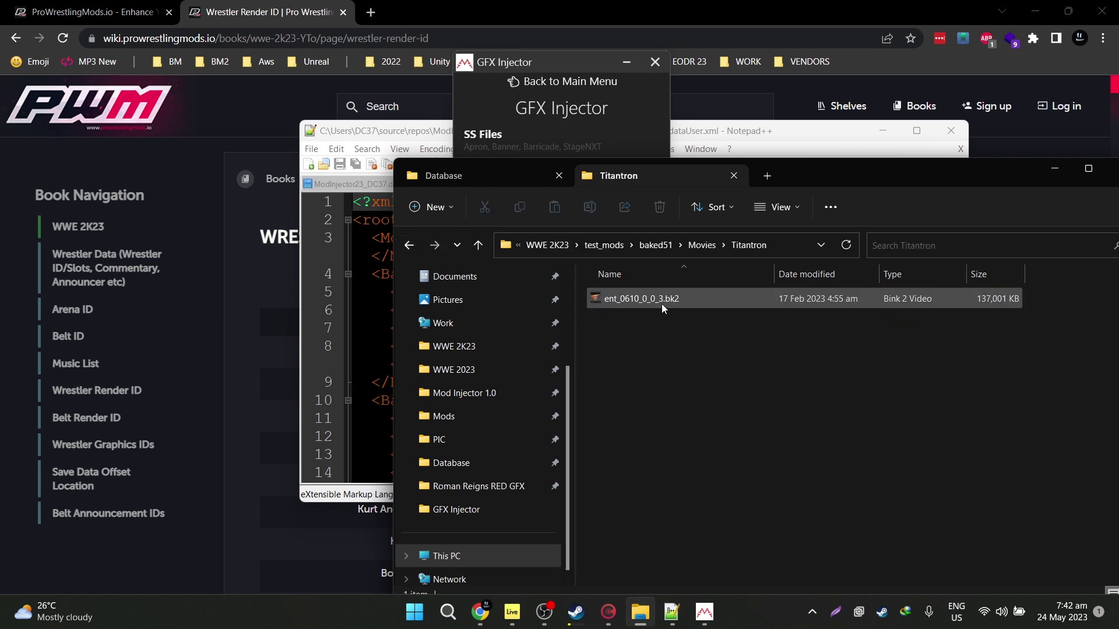
key(alt+Left)
drag(827, 183, 753, 176)
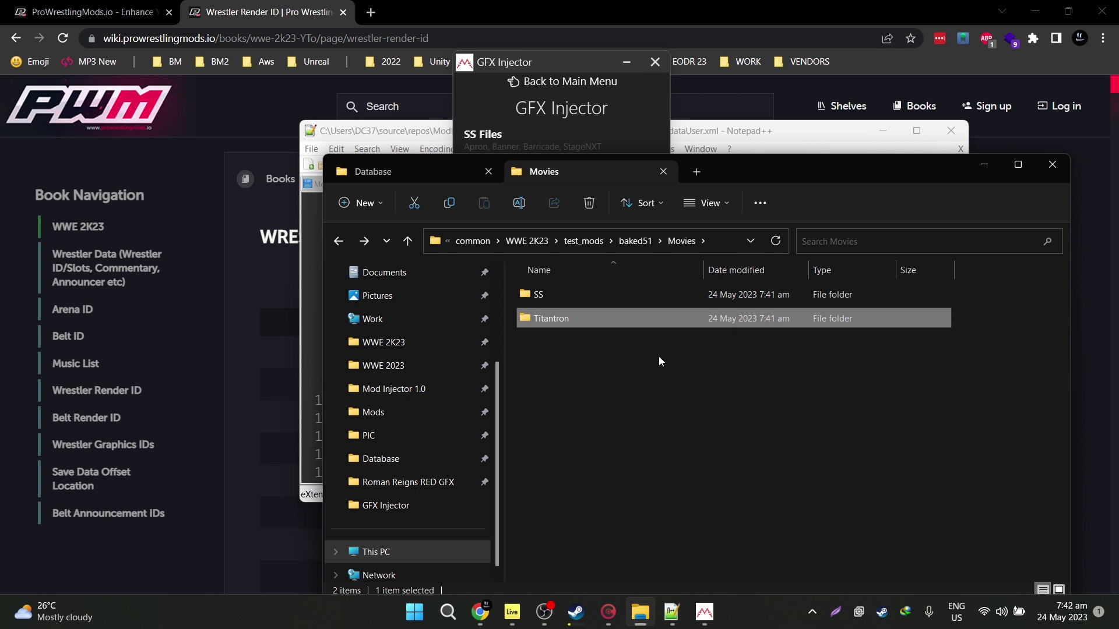
click(609, 612)
click(148, 43)
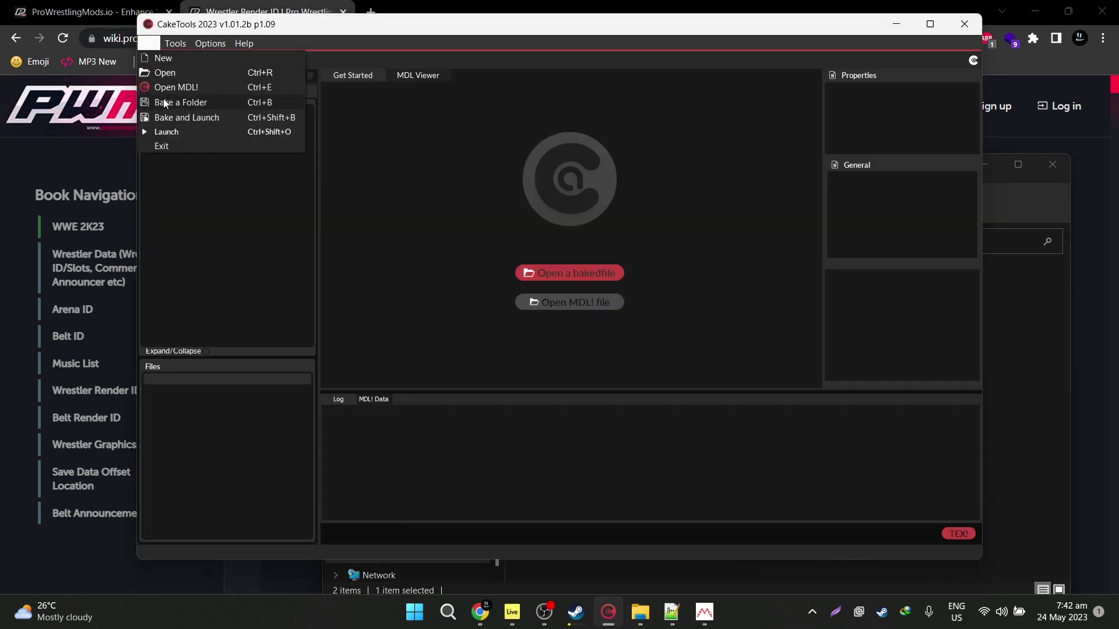
Step: Bake baked51 with index 61, launch WWE 2K23, and view AJ Styles' entrance preview full screen
click(166, 117)
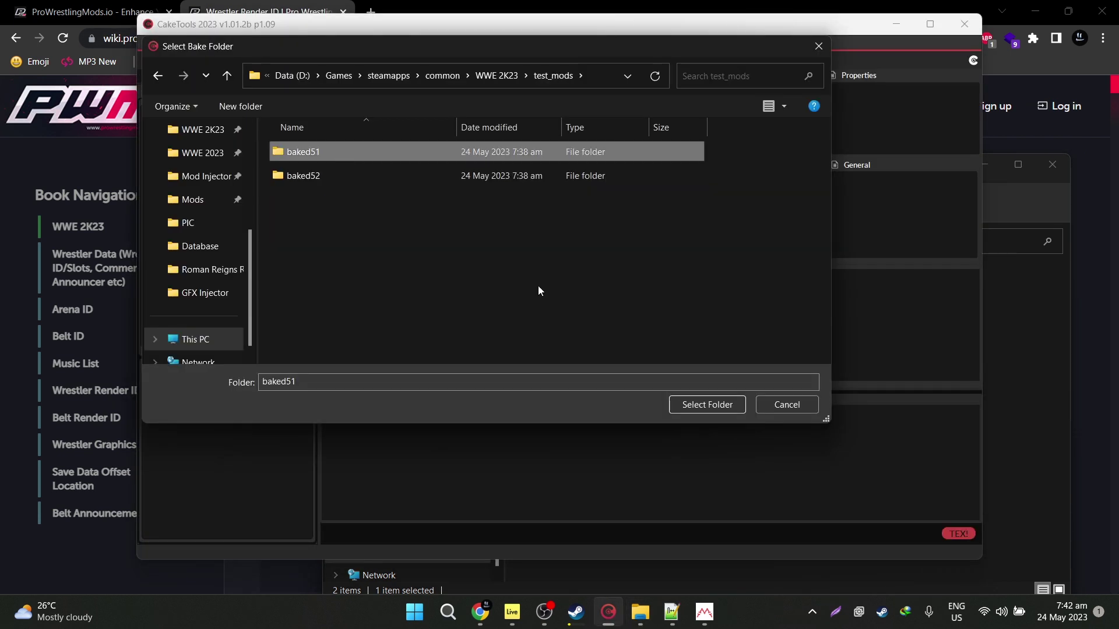
click(694, 410)
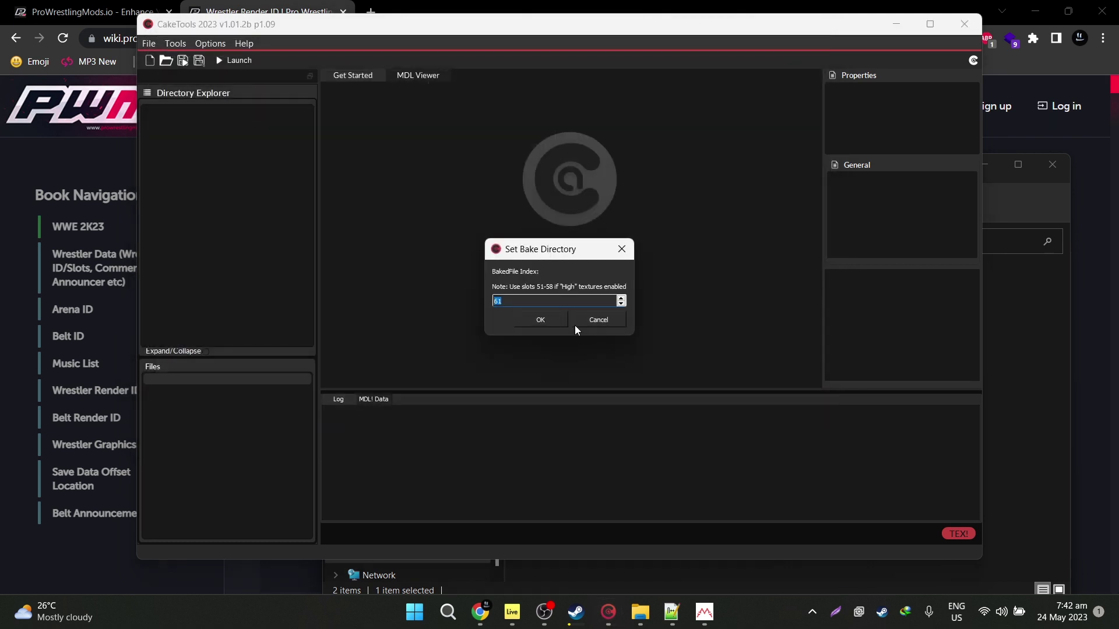
text(61)
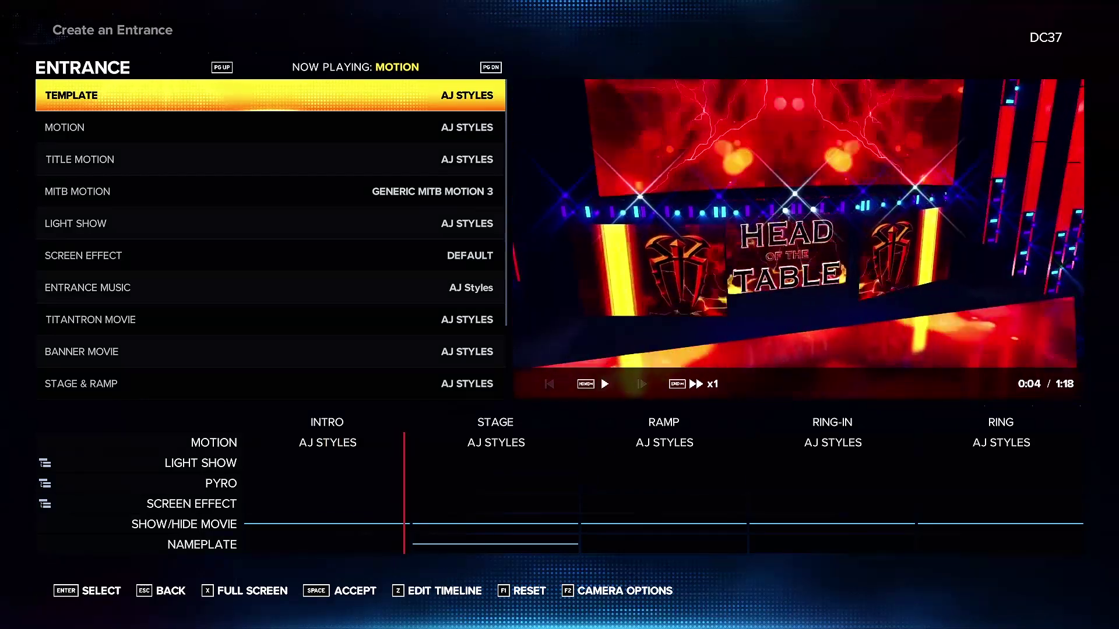
key(x)
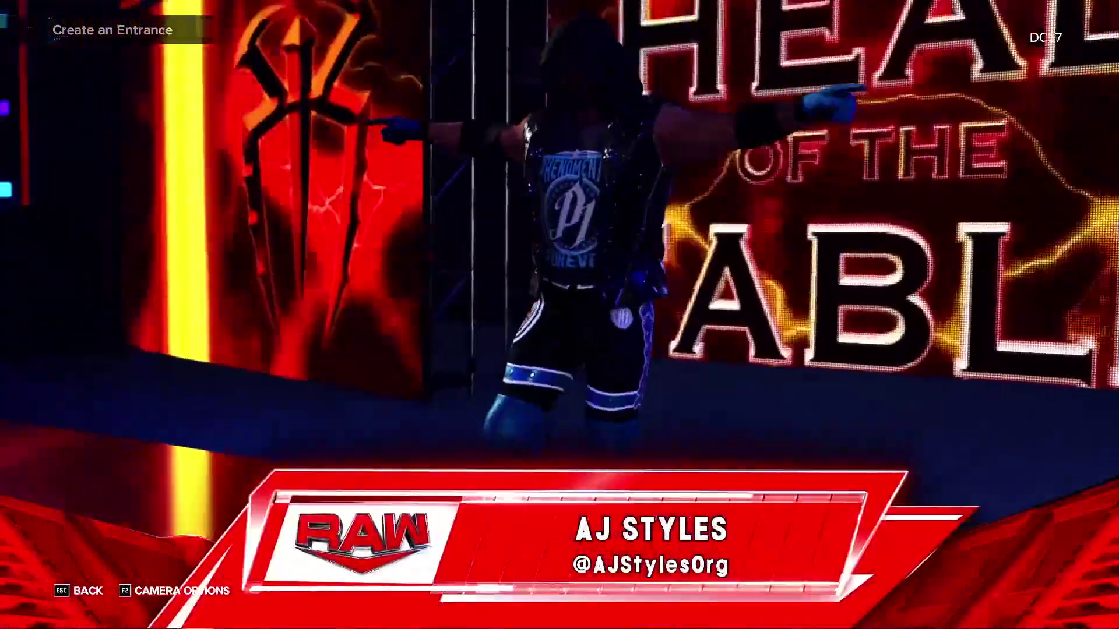